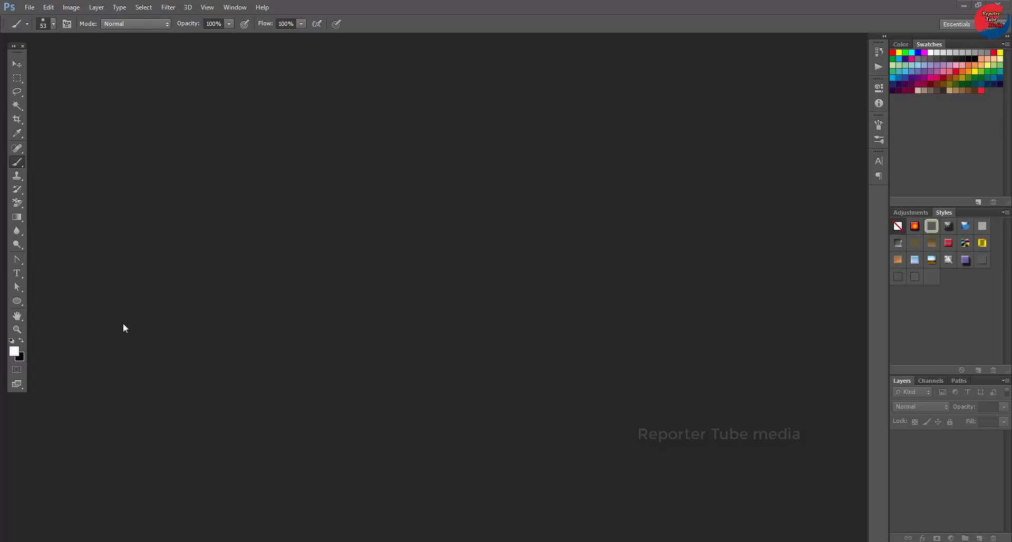
# - Create a new 1356 × 762 pixel blank document with the default settings
pyautogui.click(29, 8)
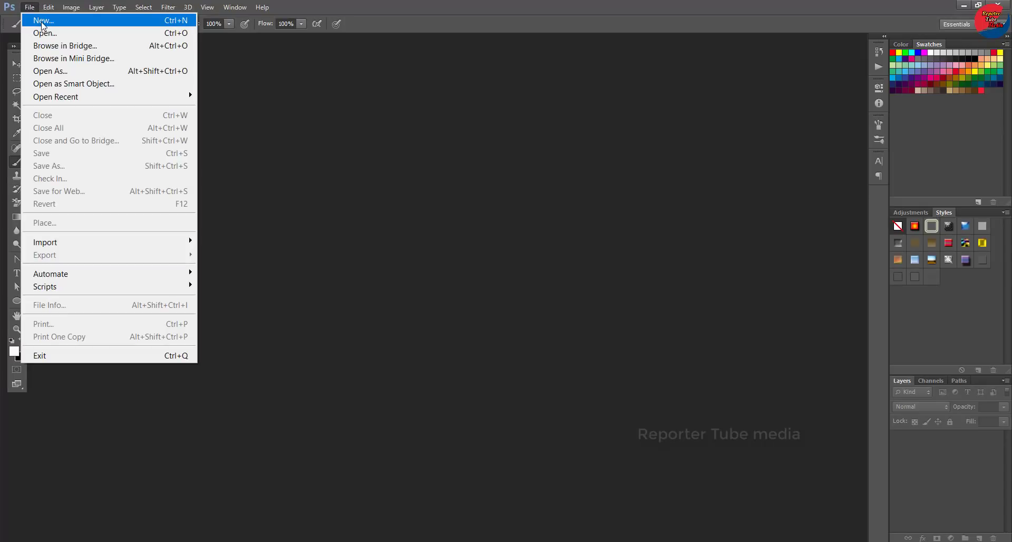
pyautogui.click(42, 21)
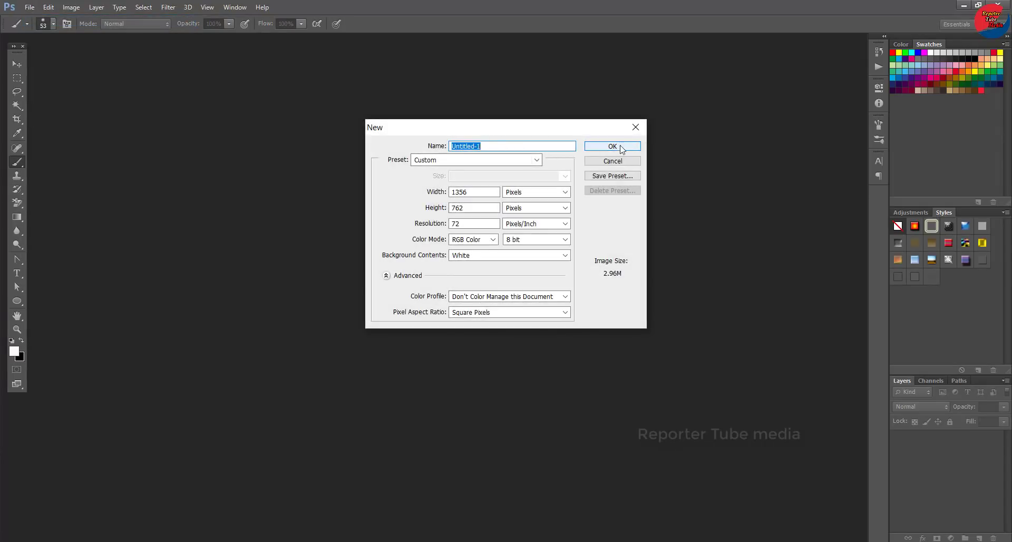
pyautogui.click(622, 149)
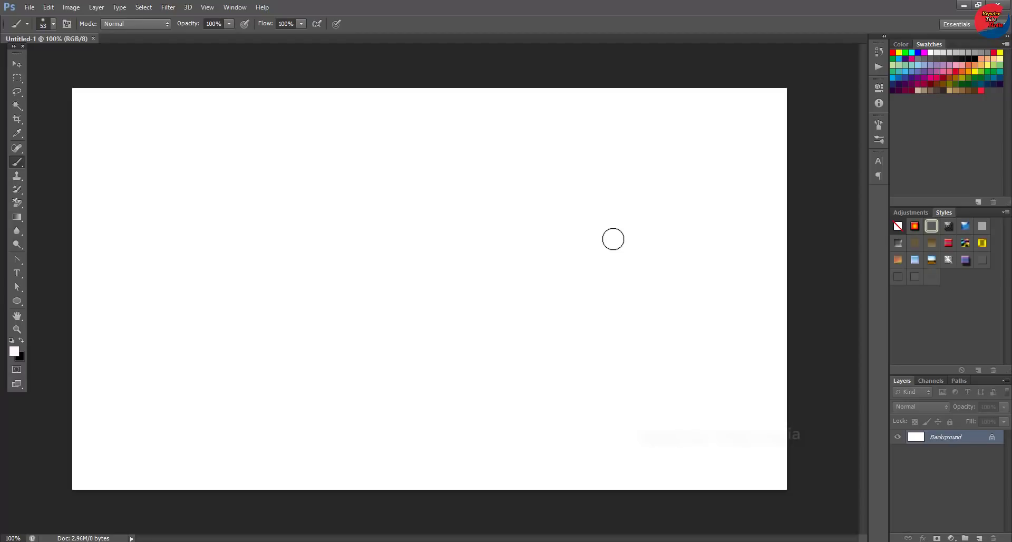
# - Fill the whole background canvas with solid black
pyautogui.hotkey('ctrl', 'BackSpace')
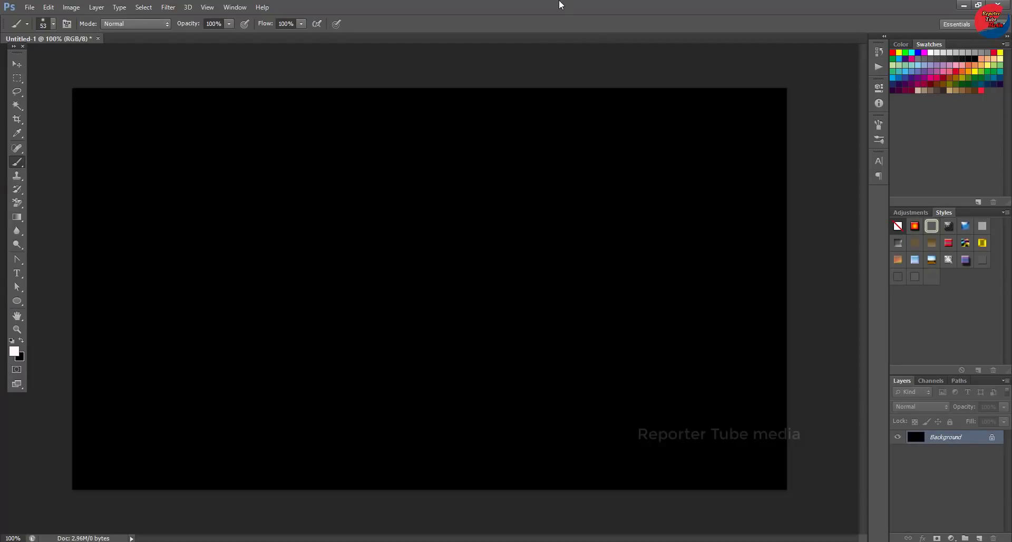
pyautogui.scroll(1, 594, 252)
pyautogui.scroll(-1, 595, 252)
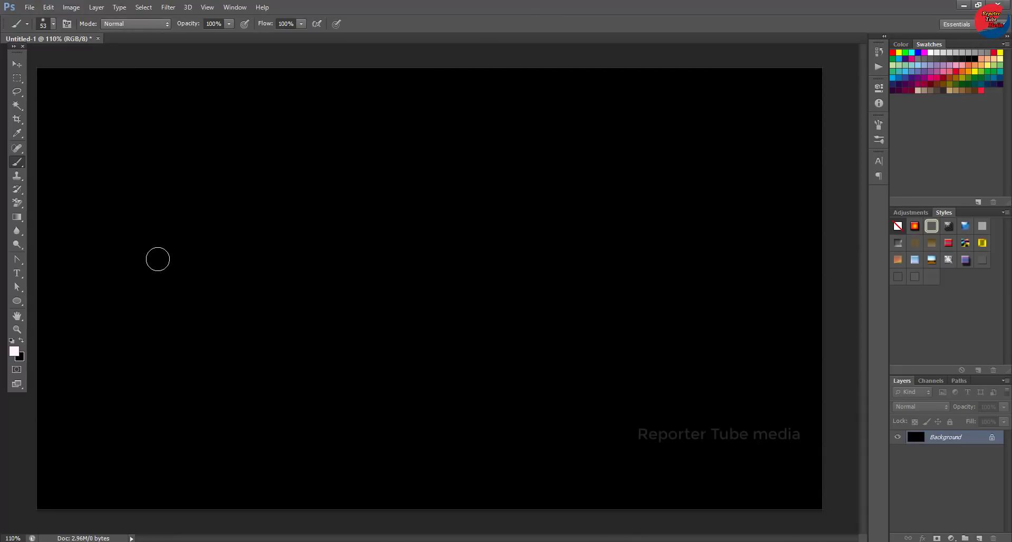
# - Select the Type tool and set the font to Arial
pyautogui.click(18, 273)
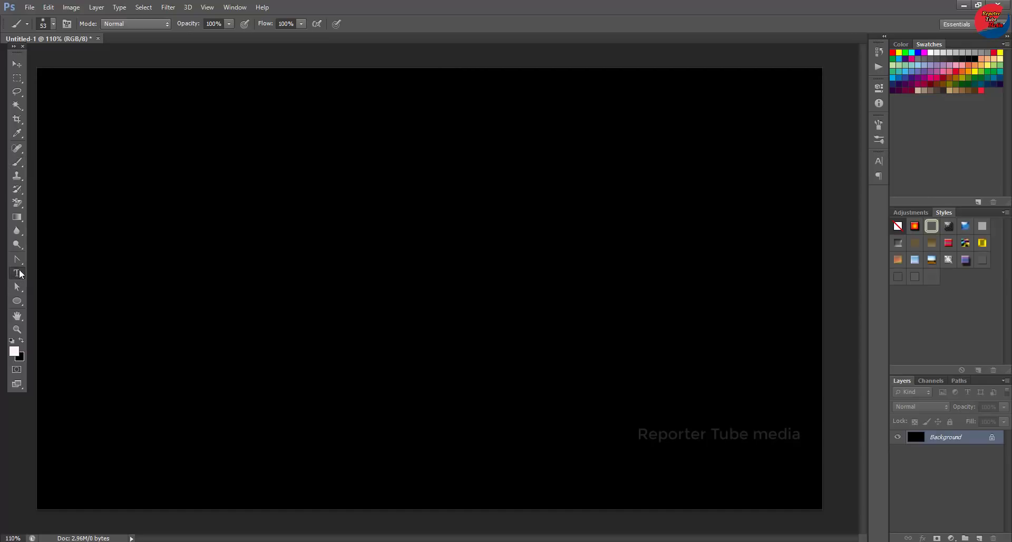
pyautogui.click(112, 23)
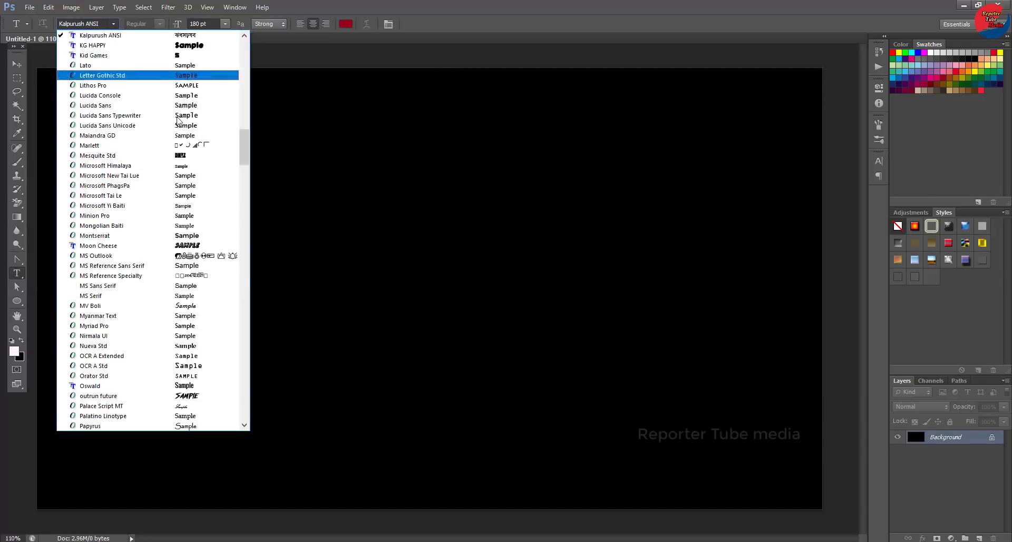
pyautogui.scroll(10, 237, 160)
pyautogui.scroll(10, 221, 79)
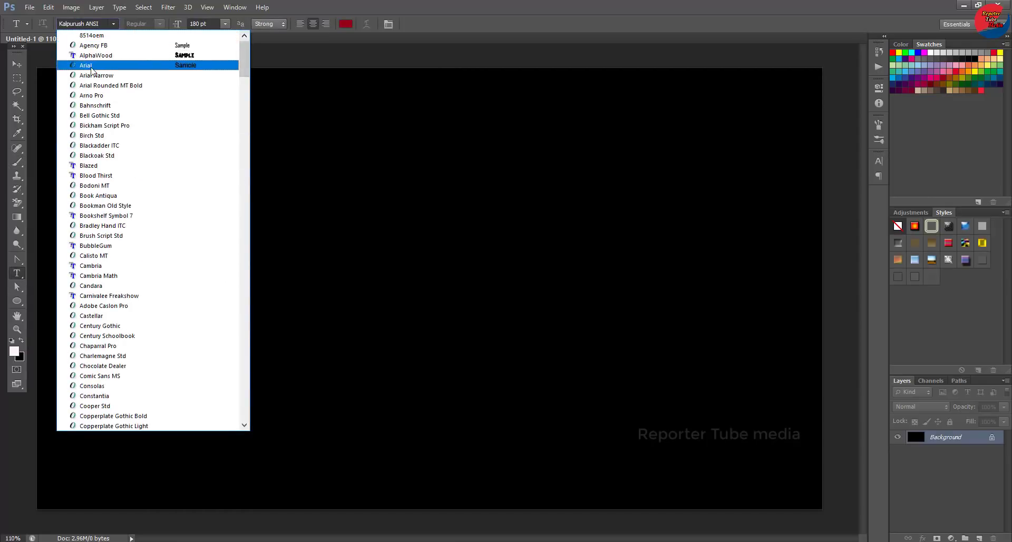
pyautogui.click(158, 65)
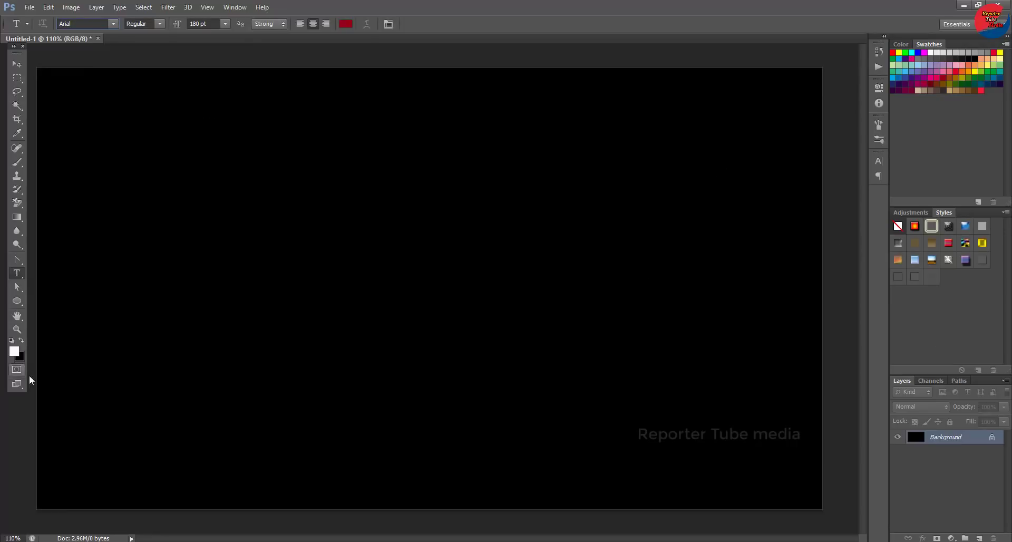
# - Set the foreground colour to pink ff2659 and start a text layer on the canvas's left
pyautogui.click(14, 351)
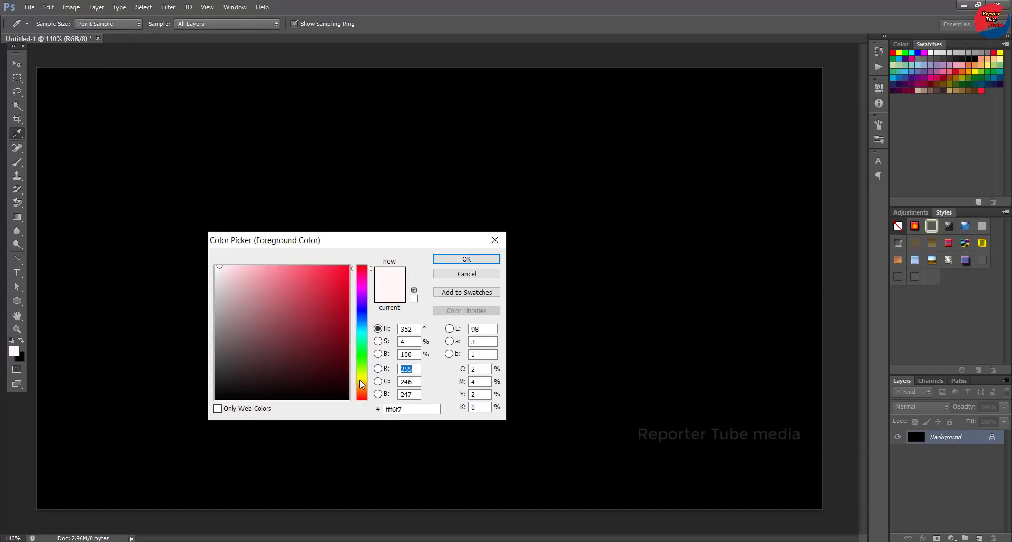
pyautogui.click(361, 383)
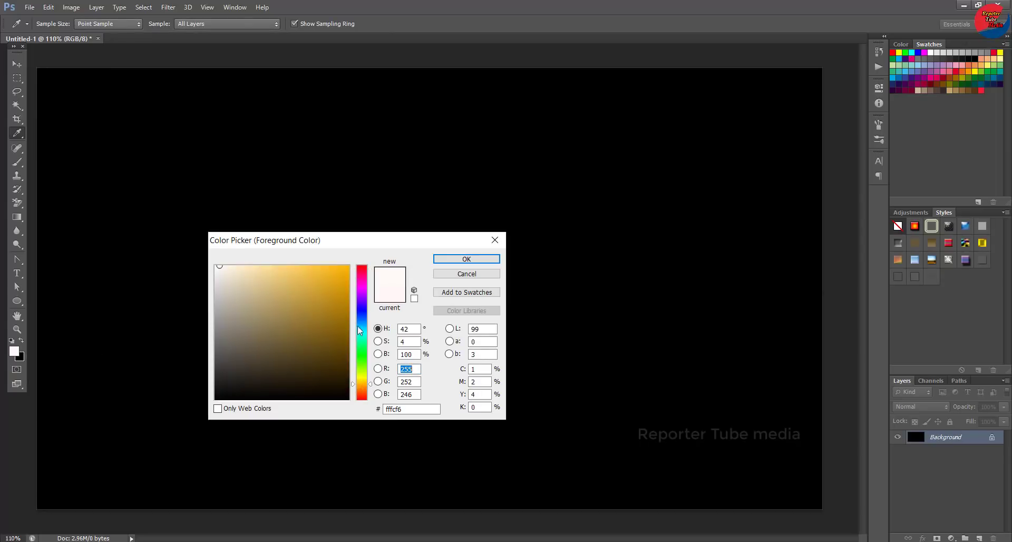
pyautogui.click(363, 270)
pyautogui.click(329, 266)
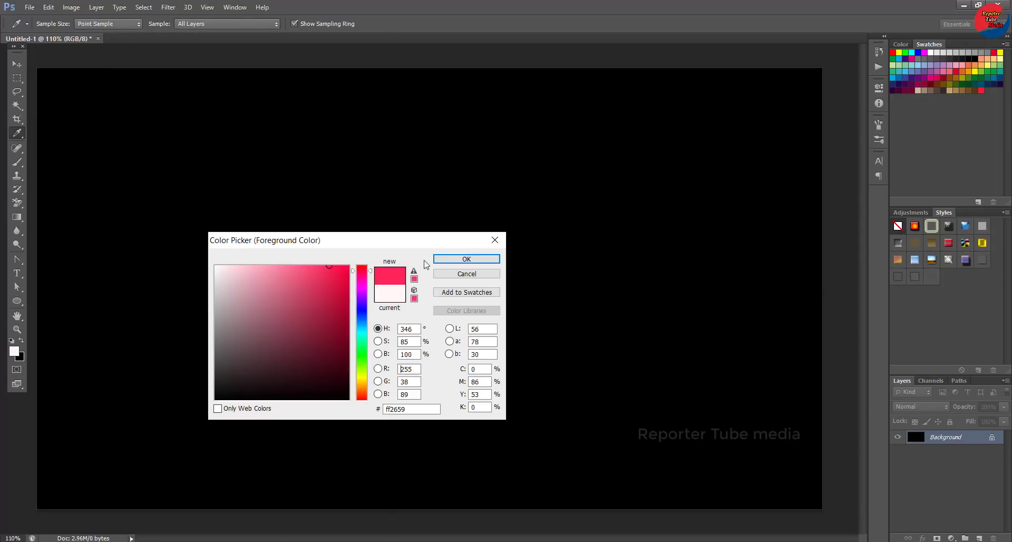
pyautogui.click(466, 259)
pyautogui.press('t')
pyautogui.click(114, 260)
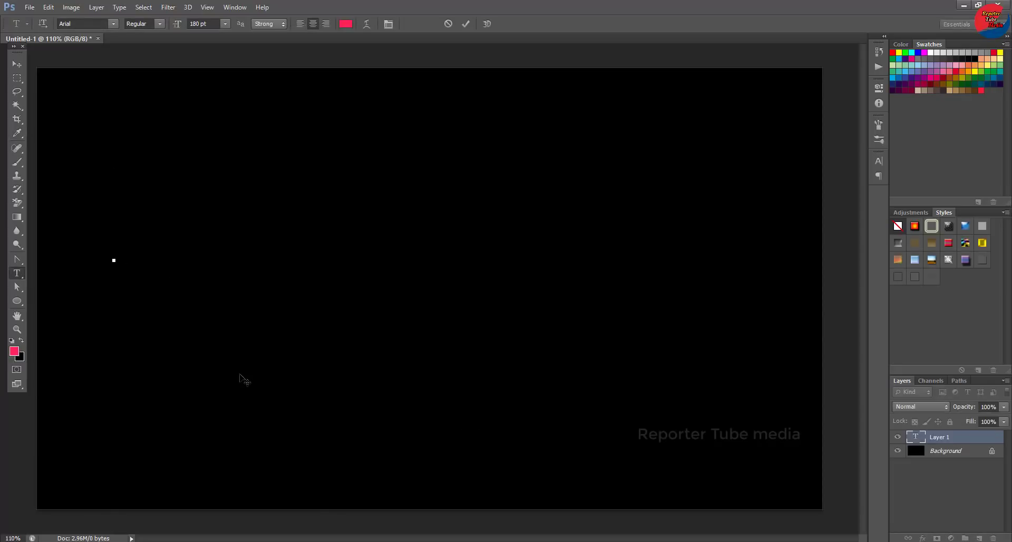
# - Type 'Reflection' and commit it, switching to the Move tool
pyautogui.write('R')
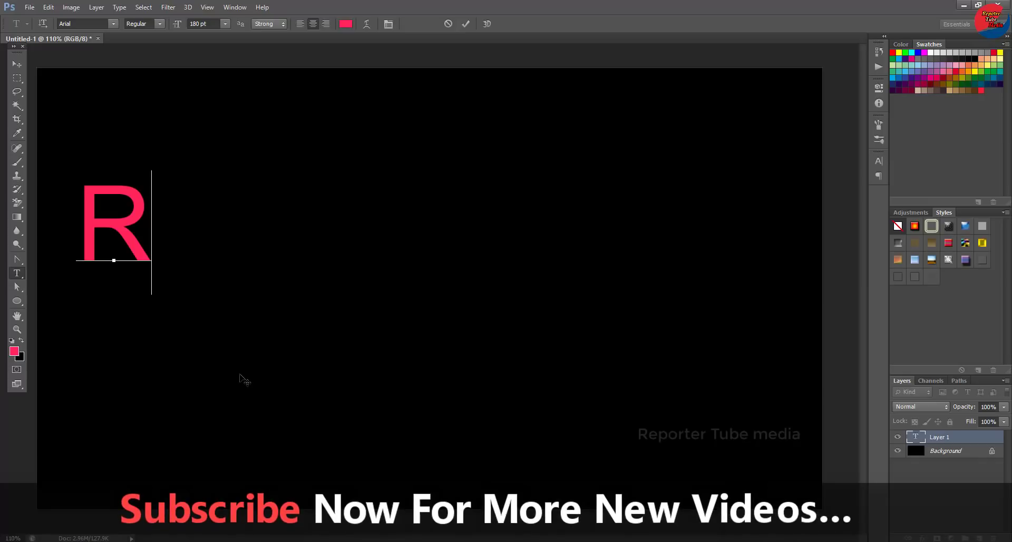
pyautogui.write('e')
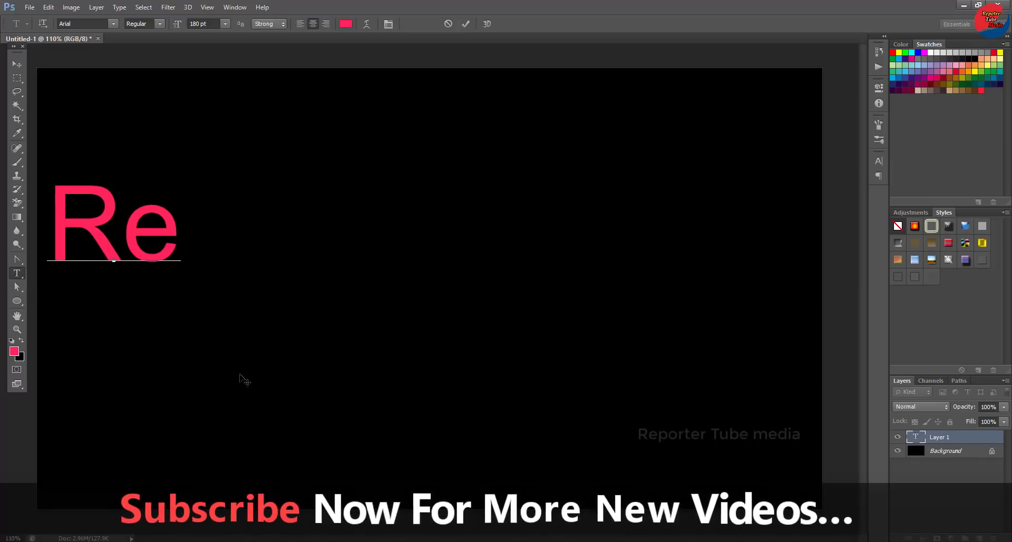
pyautogui.write('fle')
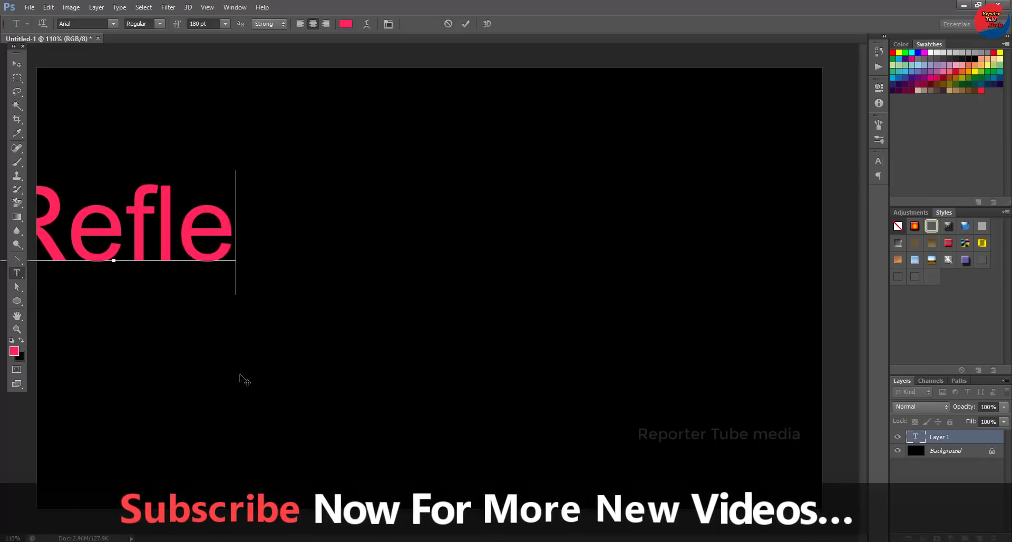
pyautogui.write('c')
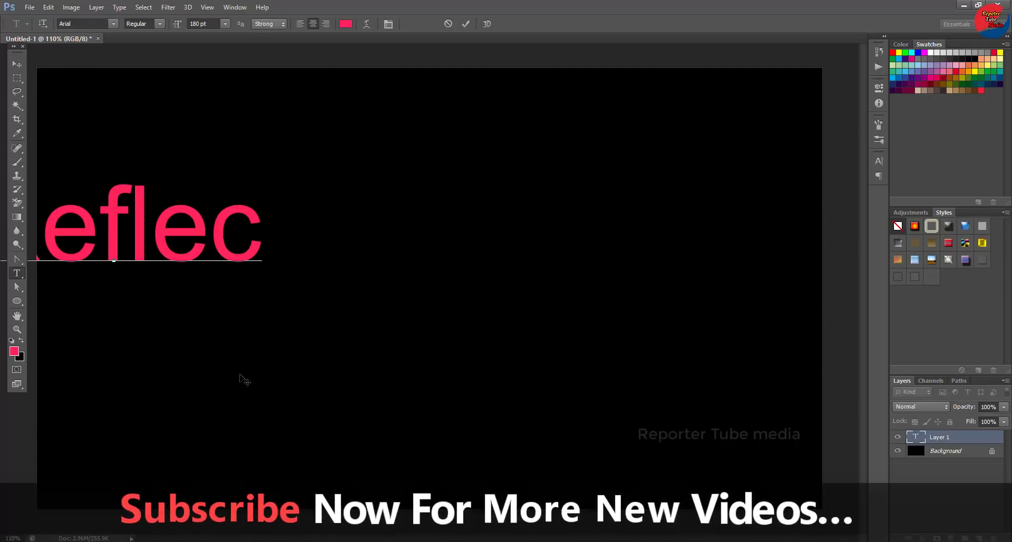
pyautogui.write('tion')
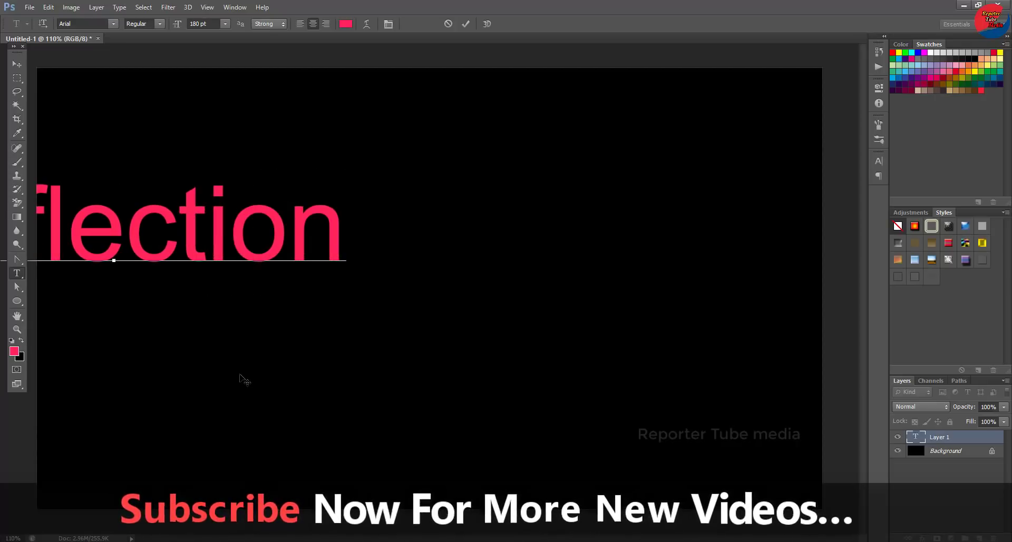
pyautogui.click(12, 63)
# - Centre the Reflection text and scale it up to about 139% × 148%
pyautogui.moveTo(193, 197); pyautogui.dragTo(449, 215)
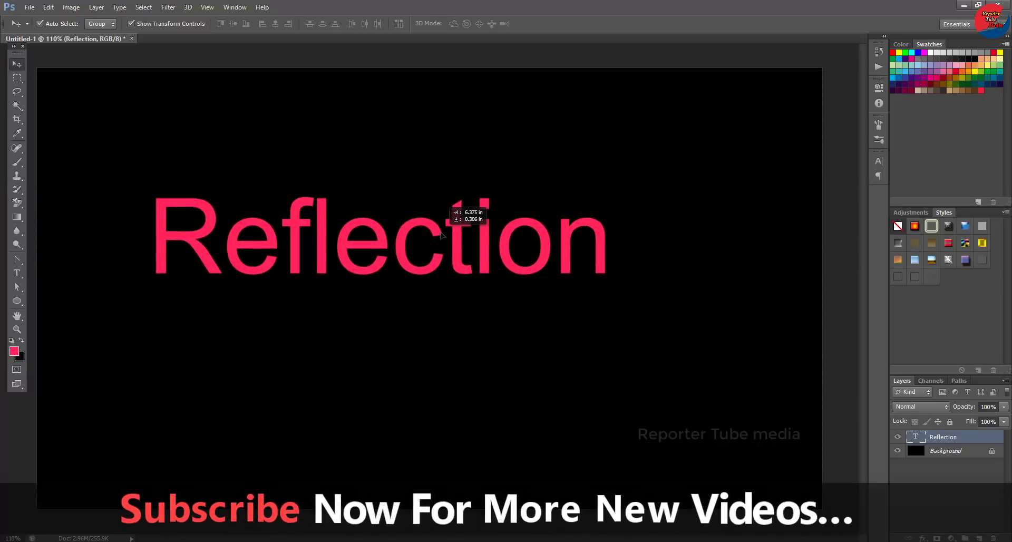
pyautogui.hotkey('ctrl', 't')
pyautogui.moveTo(579, 295); pyautogui.dragTo(792, 349)
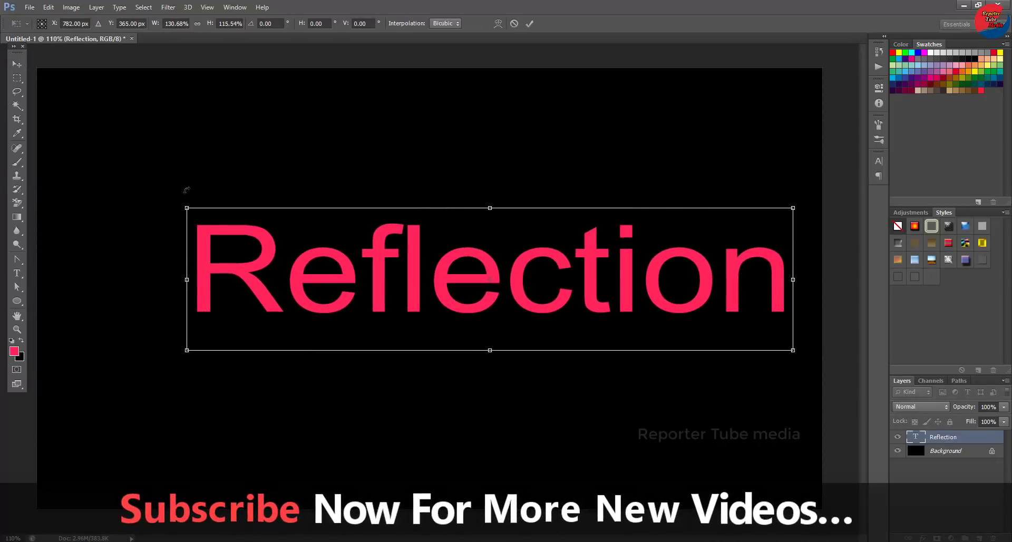
pyautogui.moveTo(184, 206); pyautogui.dragTo(148, 167)
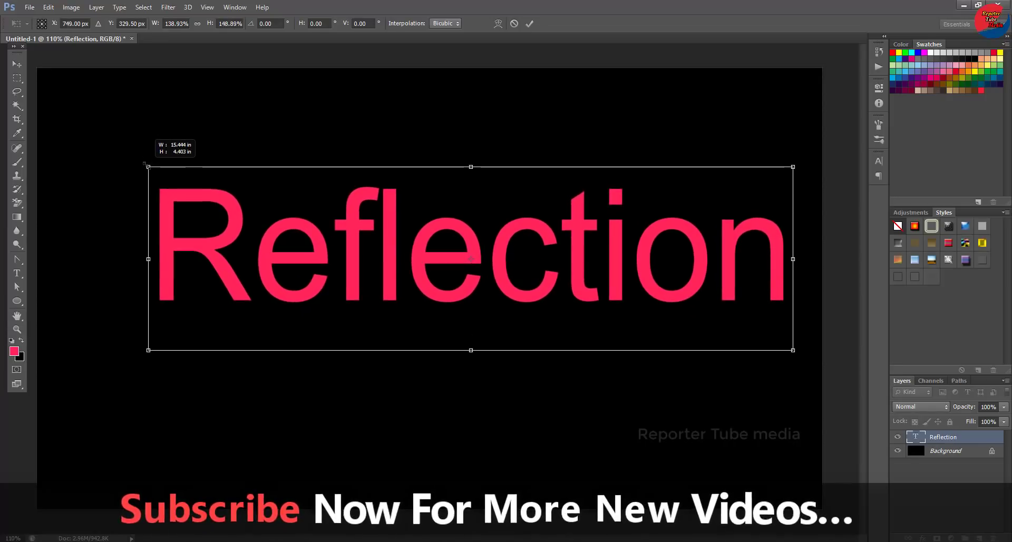
pyautogui.moveTo(472, 243); pyautogui.dragTo(421, 243)
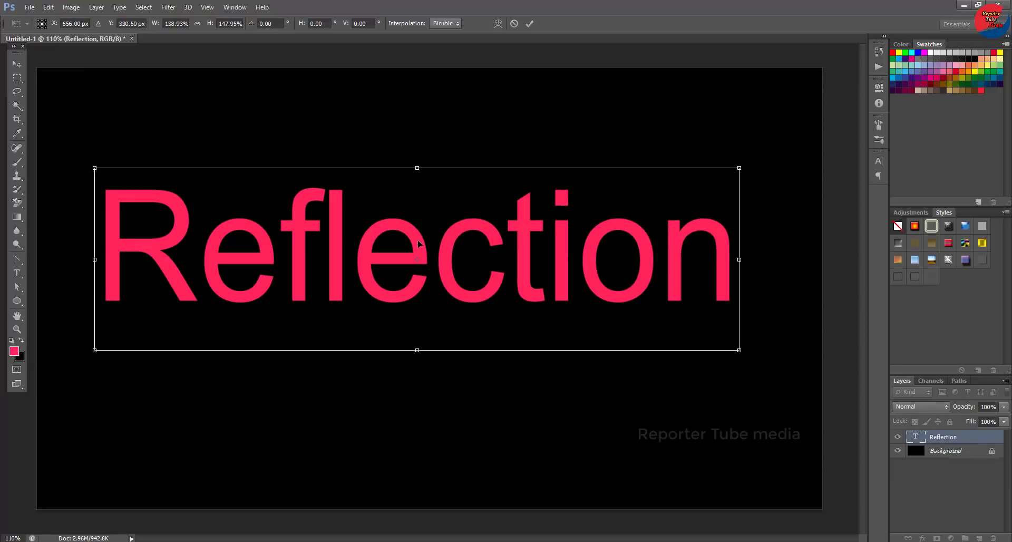
pyautogui.press('Return')
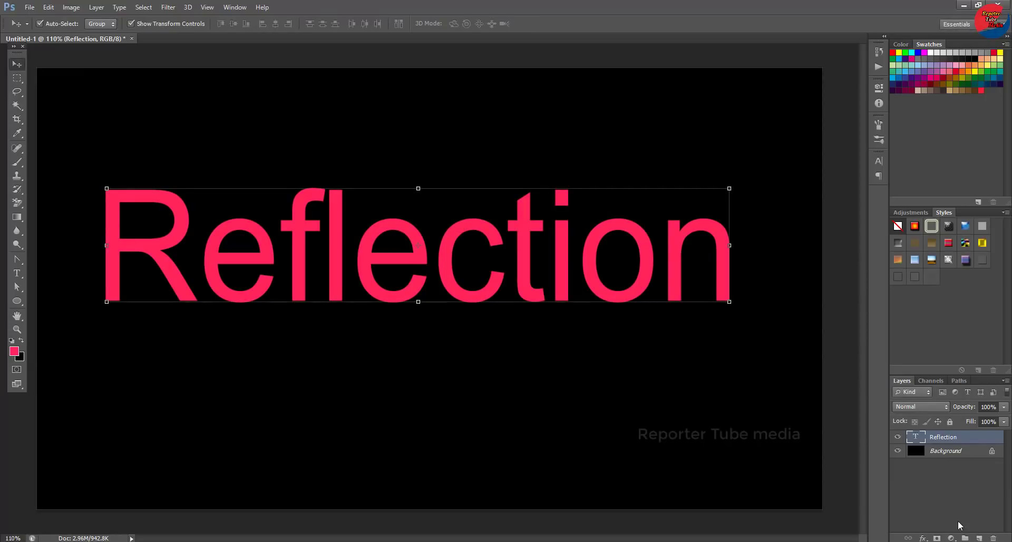
# - Give the Reflection layer Bevel & Emboss with an anti-aliased Cone contour
pyautogui.doubleClick(987, 437)
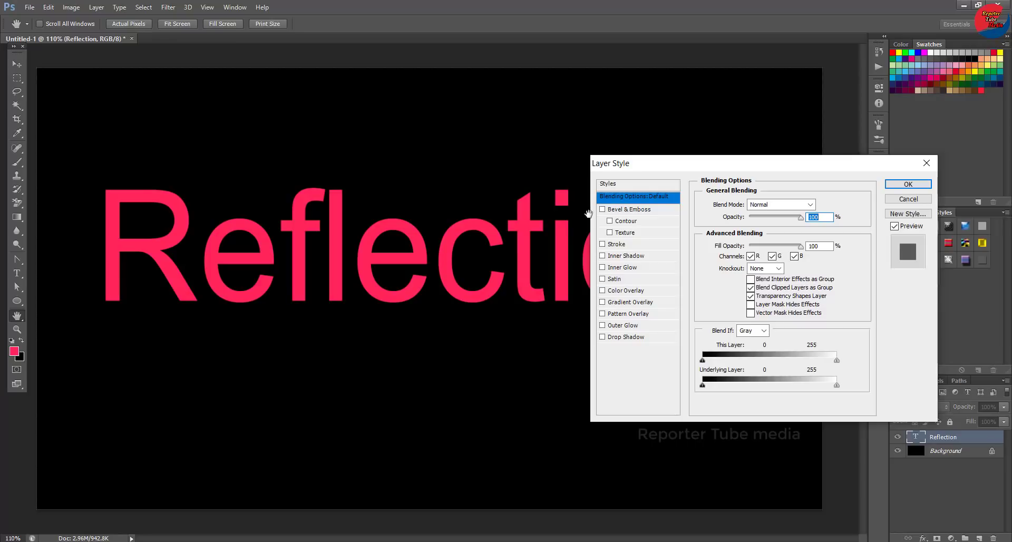
pyautogui.click(607, 209)
pyautogui.click(623, 210)
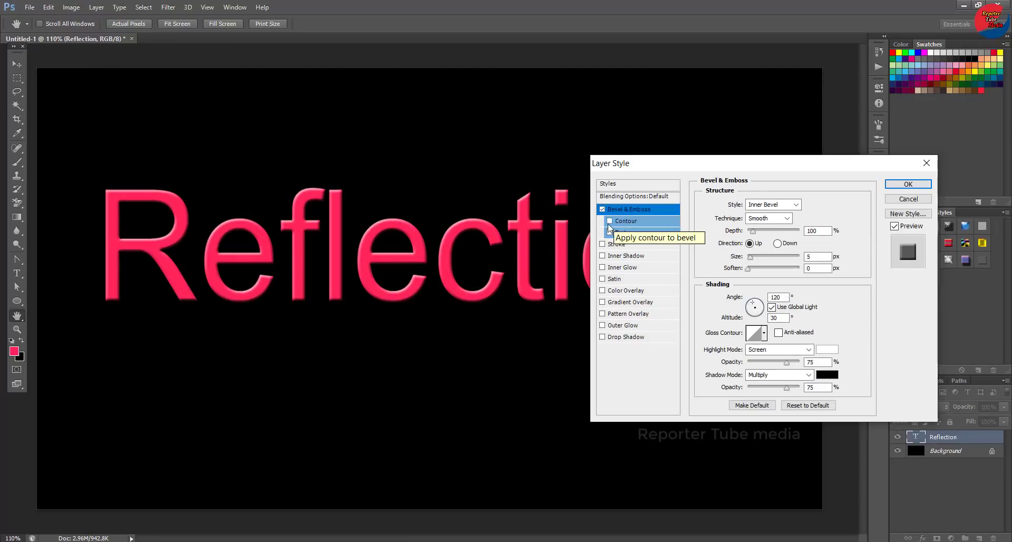
pyautogui.click(609, 221)
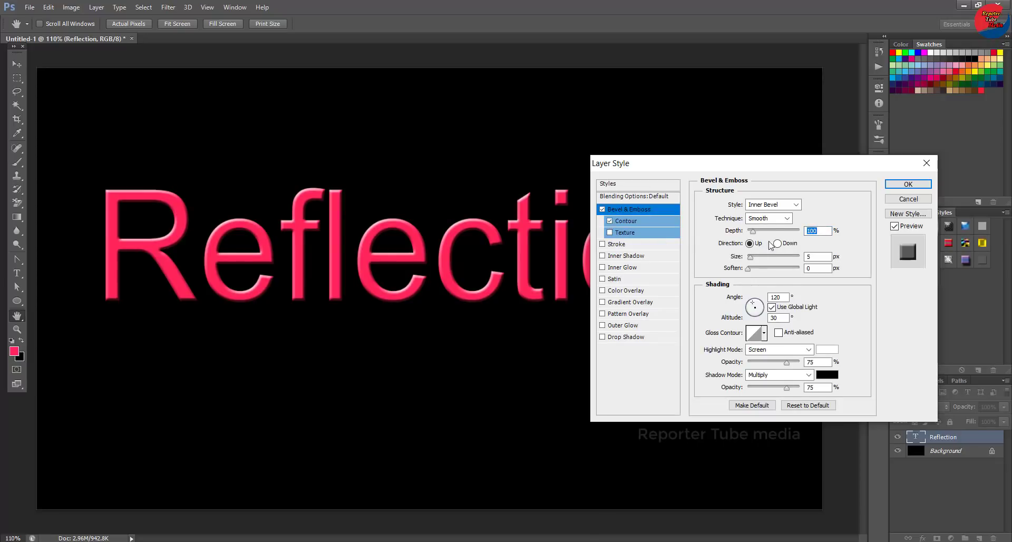
pyautogui.click(623, 223)
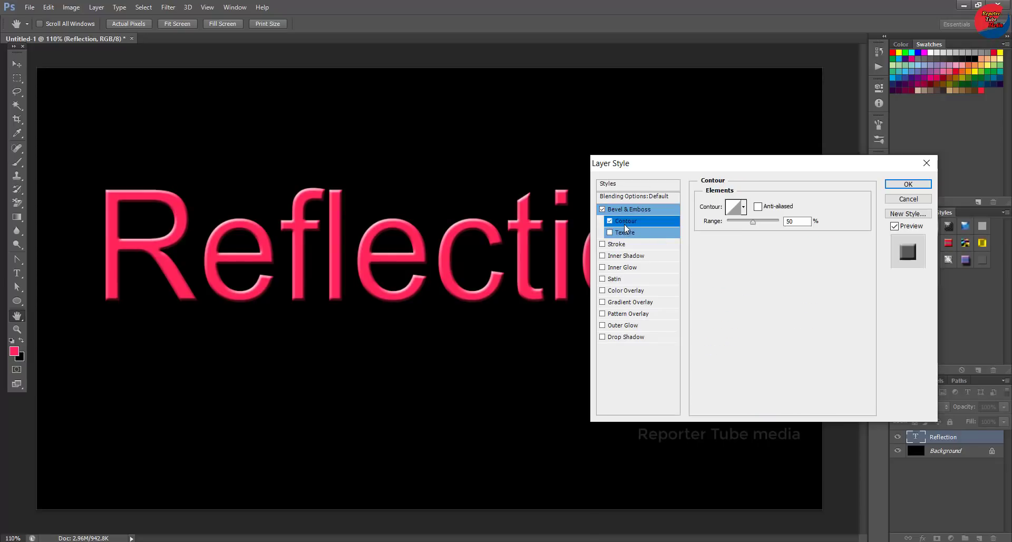
pyautogui.click(743, 207)
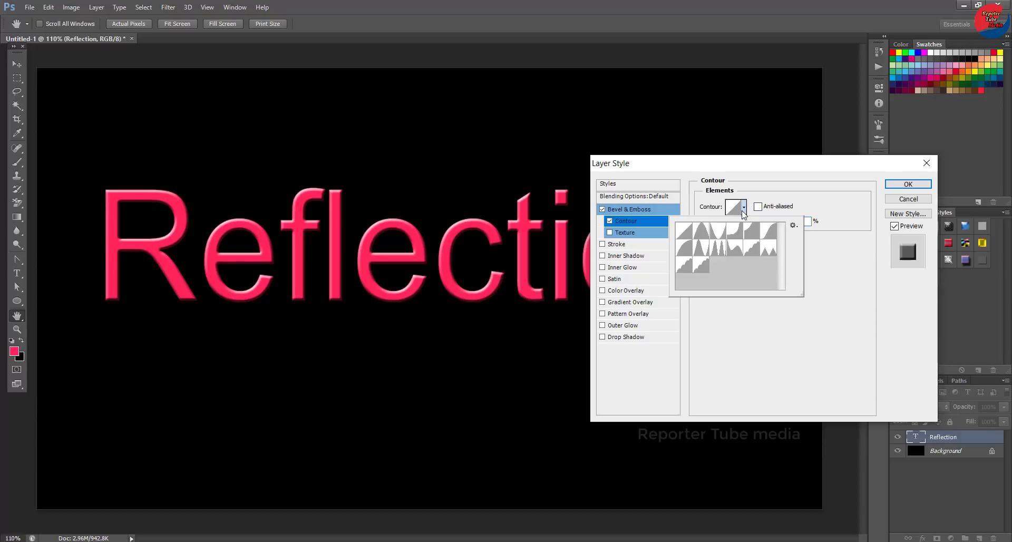
pyautogui.click(702, 237)
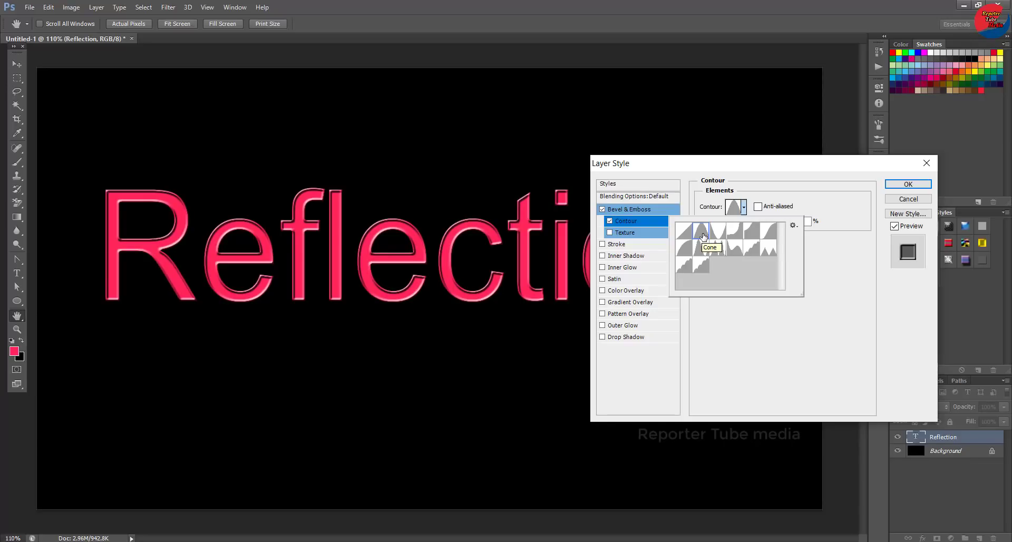
pyautogui.click(758, 207)
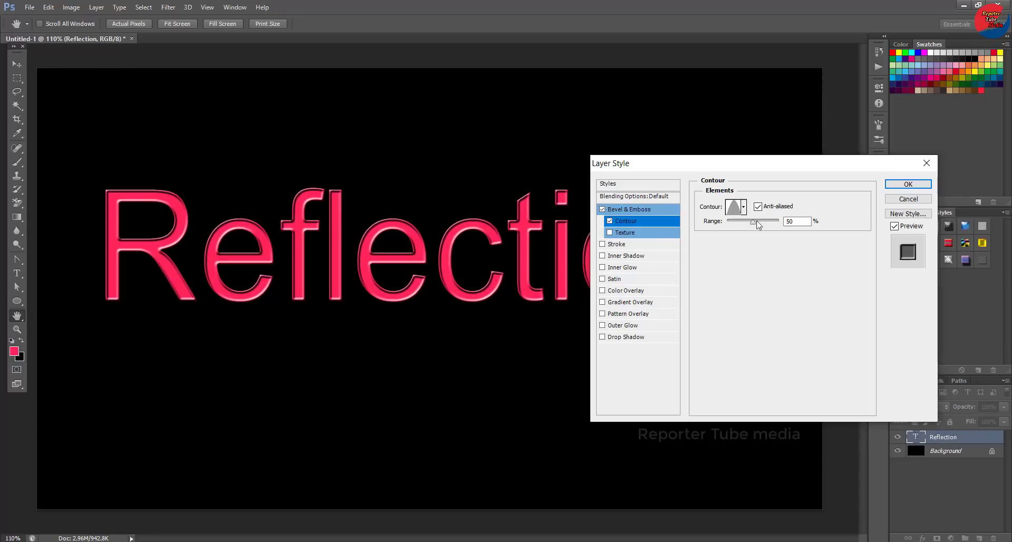
pyautogui.press('Return')
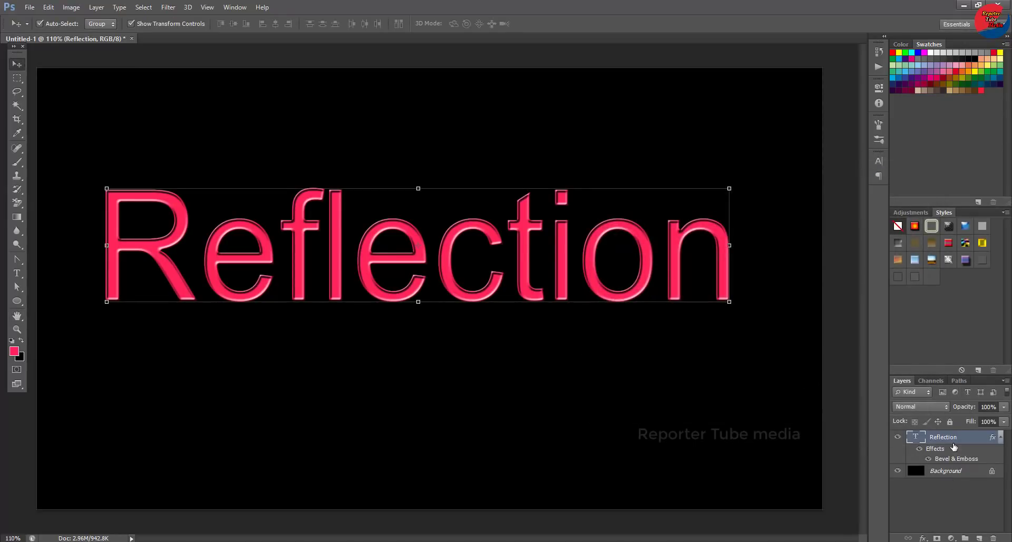
# - Duplicate the Reflection layer and put the copy into Free Transform
pyautogui.hotkey('ctrl', 'j')
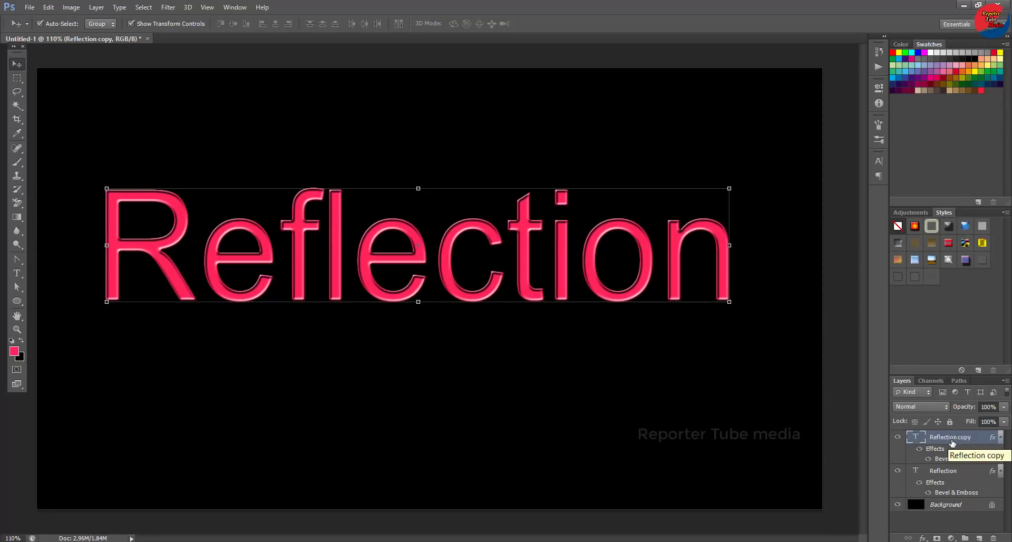
pyautogui.hotkey('ctrl', 't')
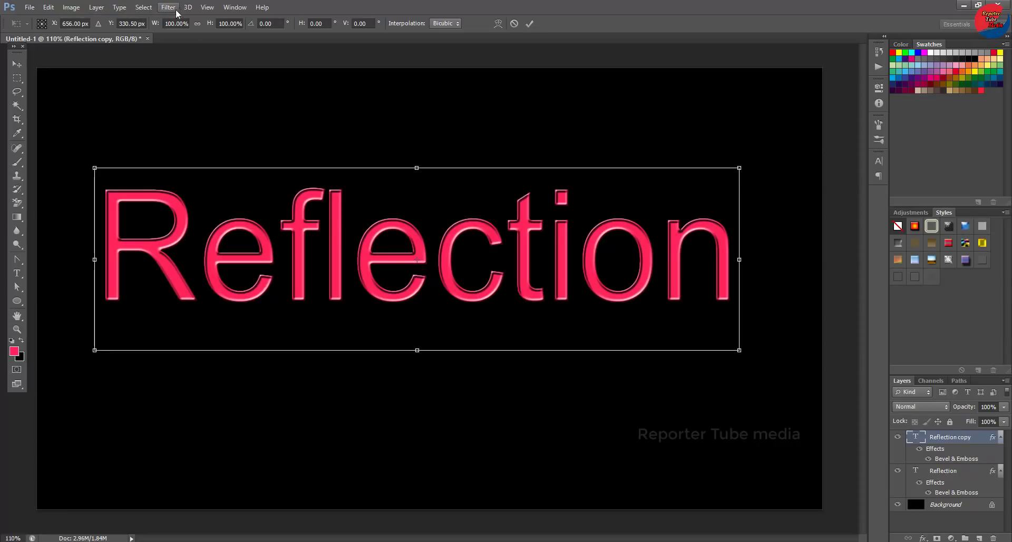
pyautogui.click(48, 7)
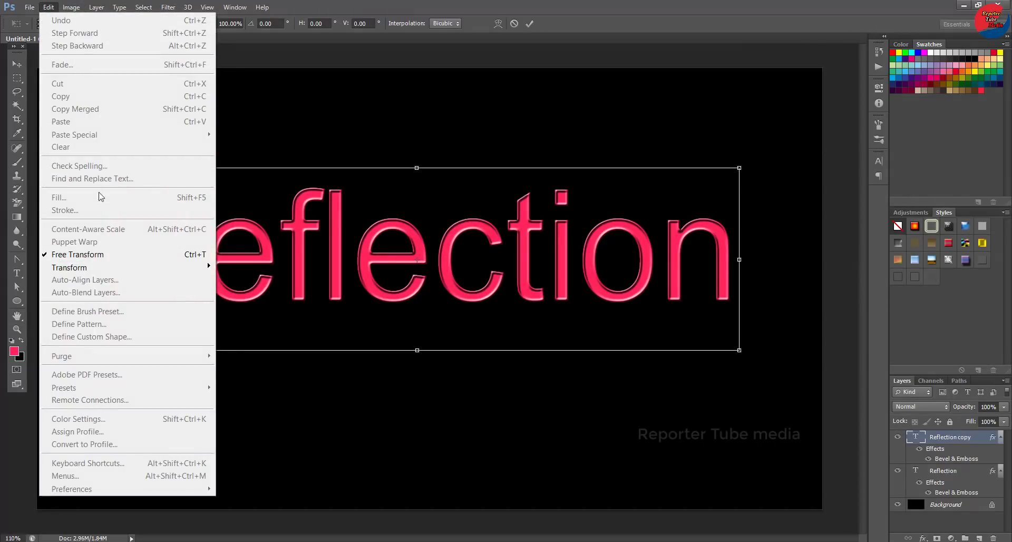
pyautogui.click(96, 257)
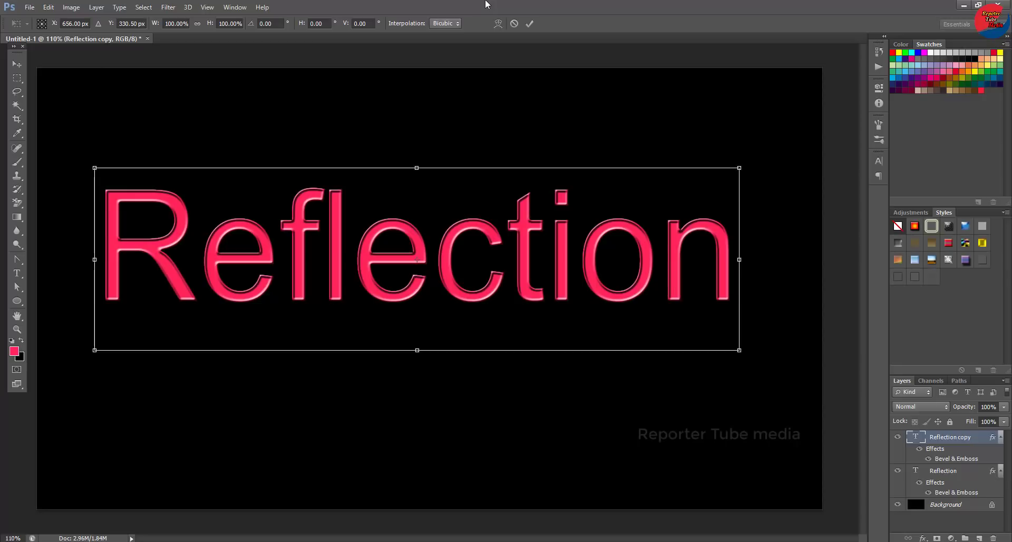
# - Flip the copy vertically and place it directly beneath the original text
pyautogui.rightClick(473, 226)
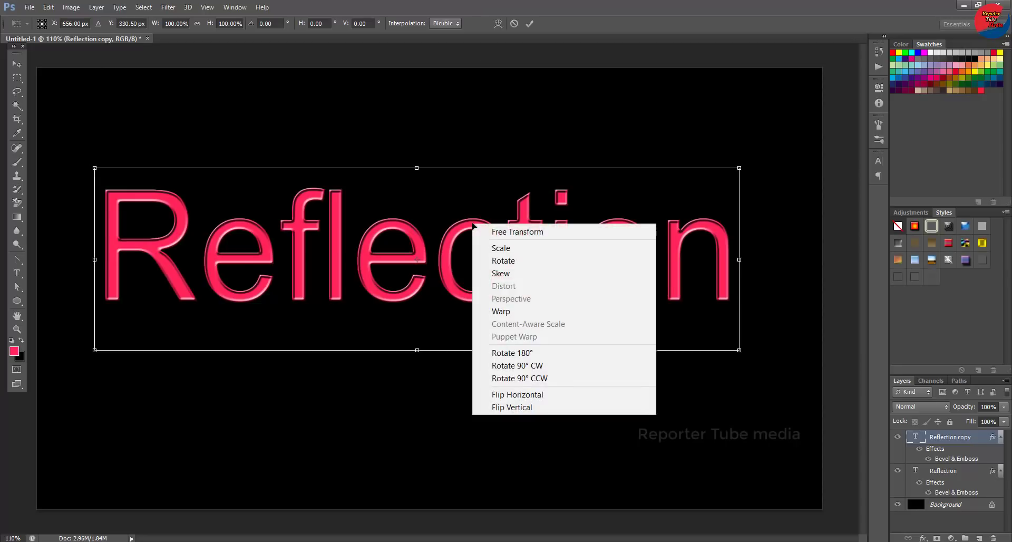
pyautogui.click(518, 407)
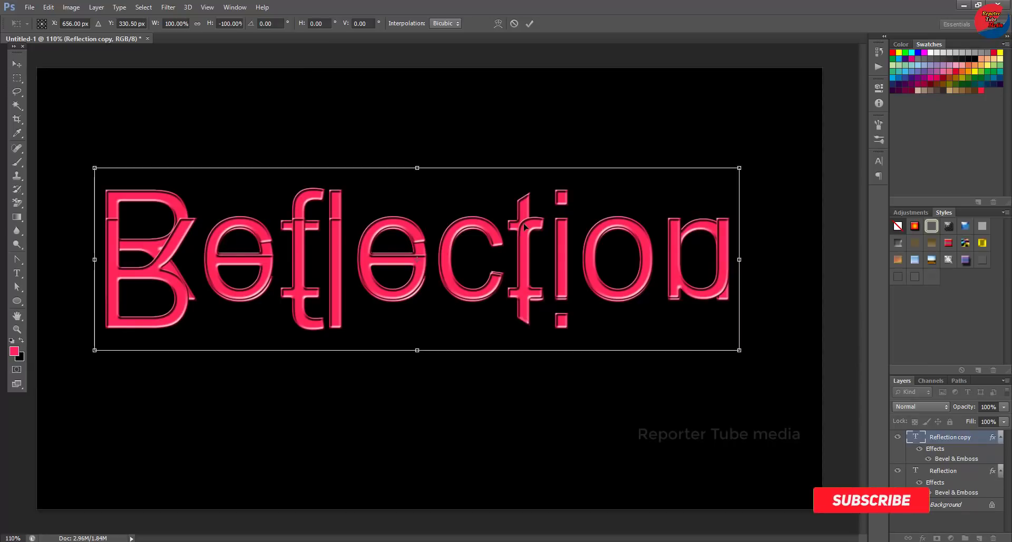
pyautogui.moveTo(524, 228); pyautogui.dragTo(516, 318)
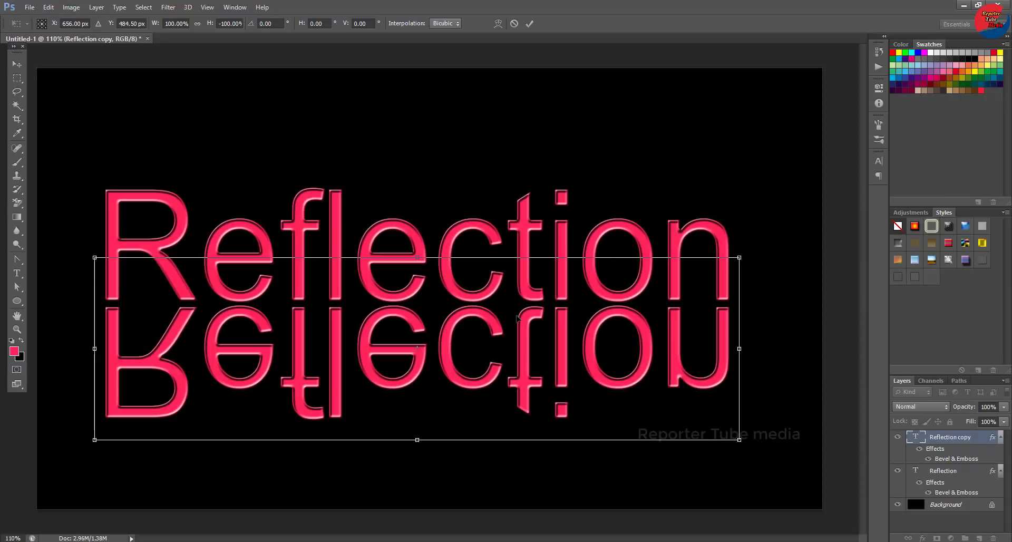
pyautogui.press('Return')
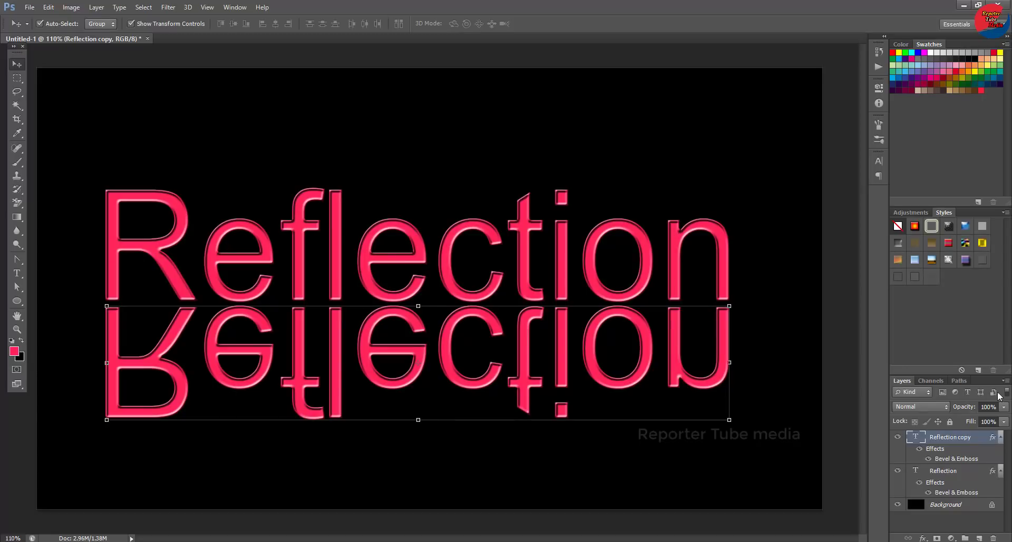
# - Add a layer mask to the copy and set up a 100% opacity Black, White gradient
pyautogui.click(936, 538)
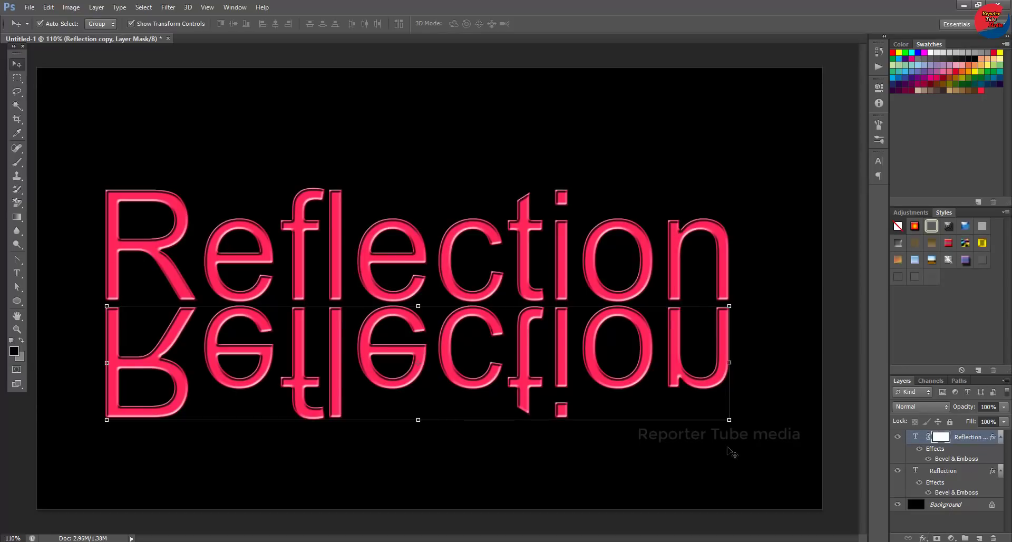
pyautogui.click(17, 217)
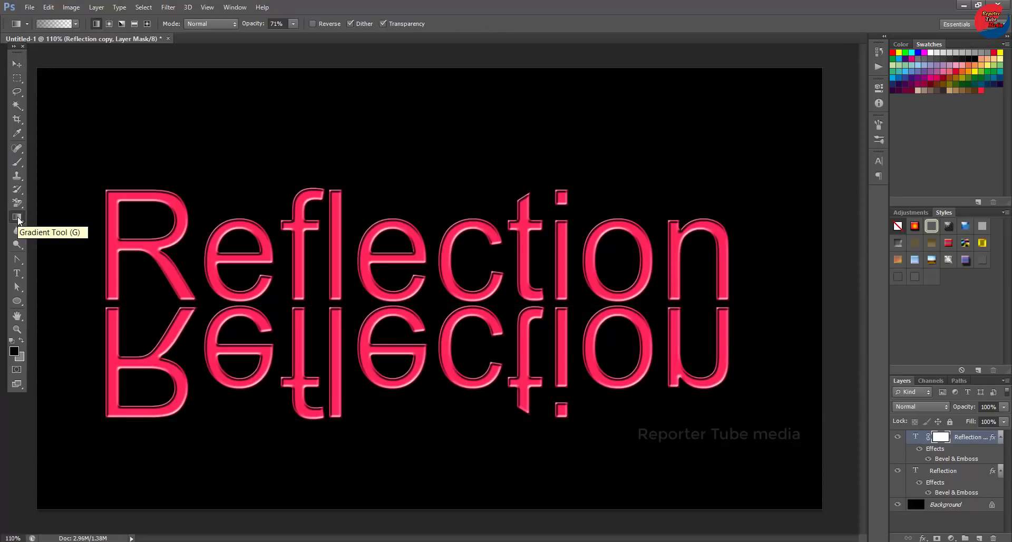
pyautogui.click(42, 23)
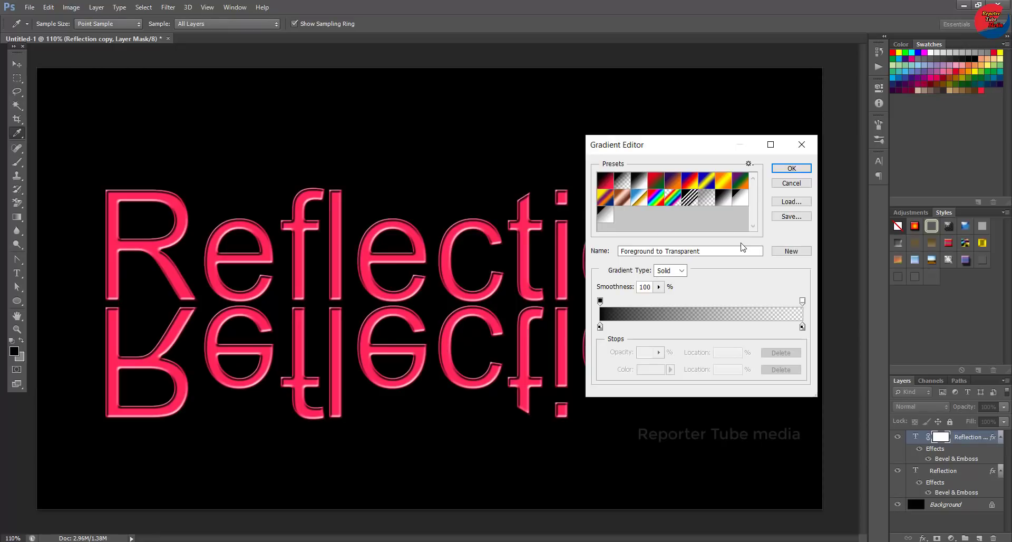
pyautogui.click(639, 182)
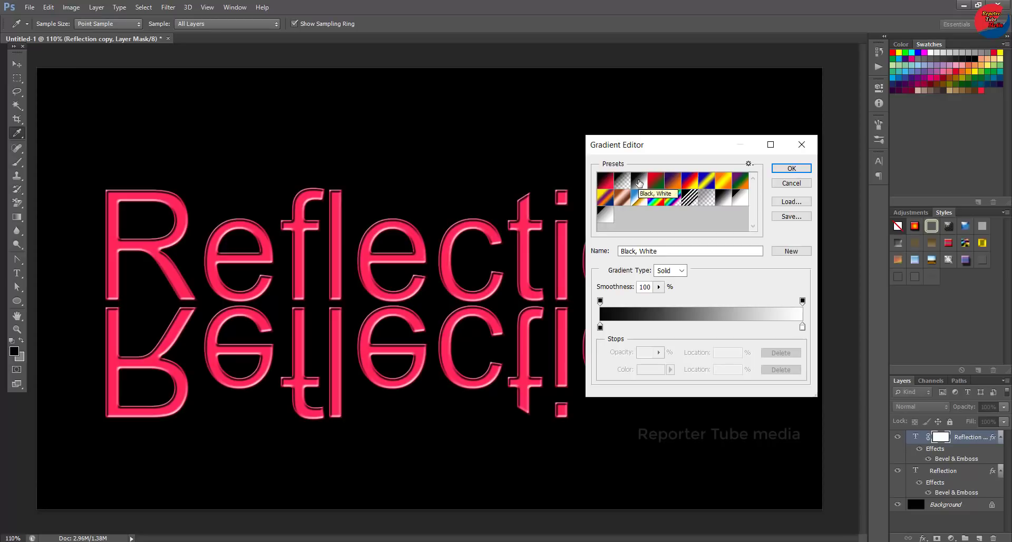
pyautogui.click(791, 169)
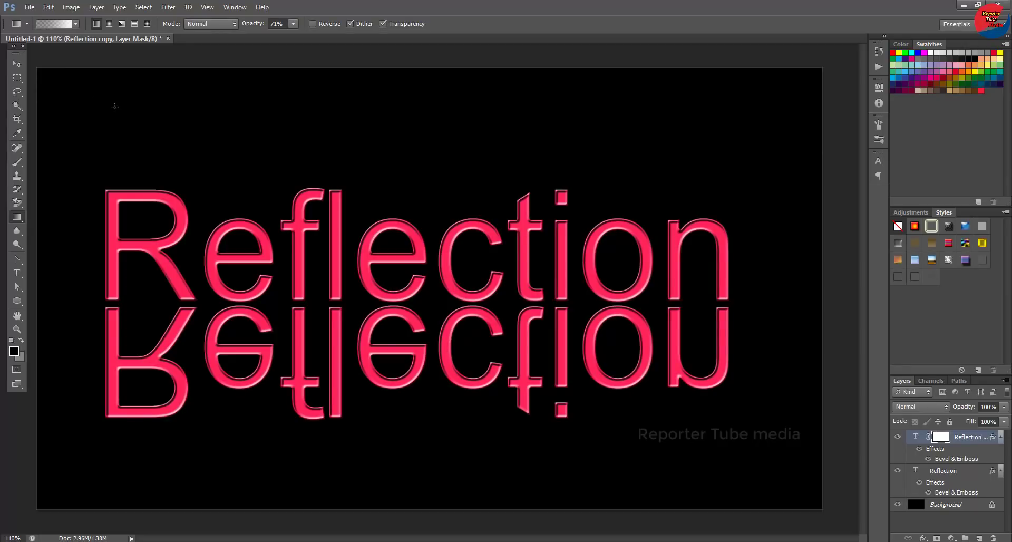
pyautogui.click(293, 24)
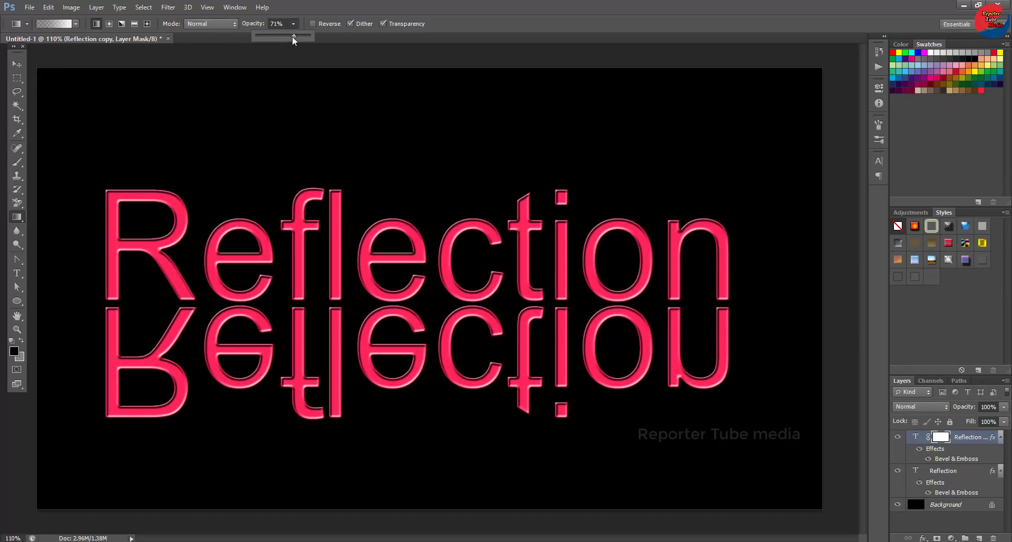
pyautogui.moveTo(294, 36); pyautogui.dragTo(326, 42)
pyautogui.press('Return')
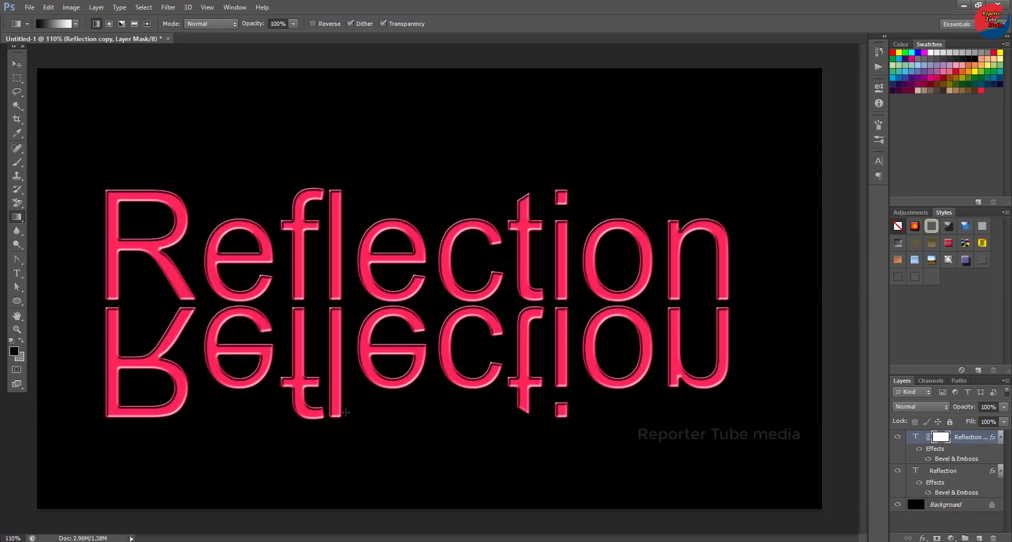
# - Drag the gradient upward across the mask and set the copy layer's opacity to 45%
pyautogui.moveTo(346, 412); pyautogui.dragTo(349, 308)
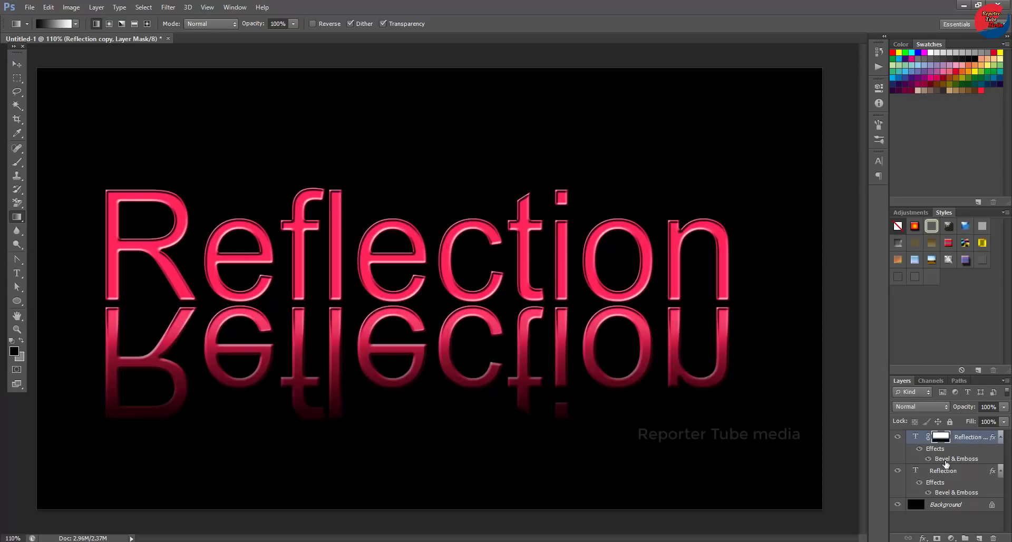
pyautogui.click(1004, 407)
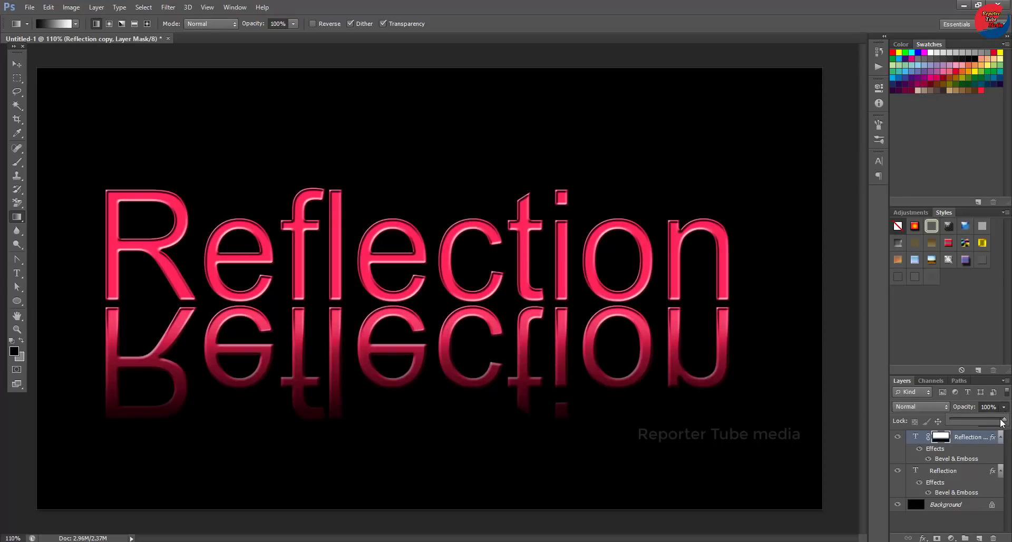
pyautogui.moveTo(1001, 421); pyautogui.dragTo(982, 420)
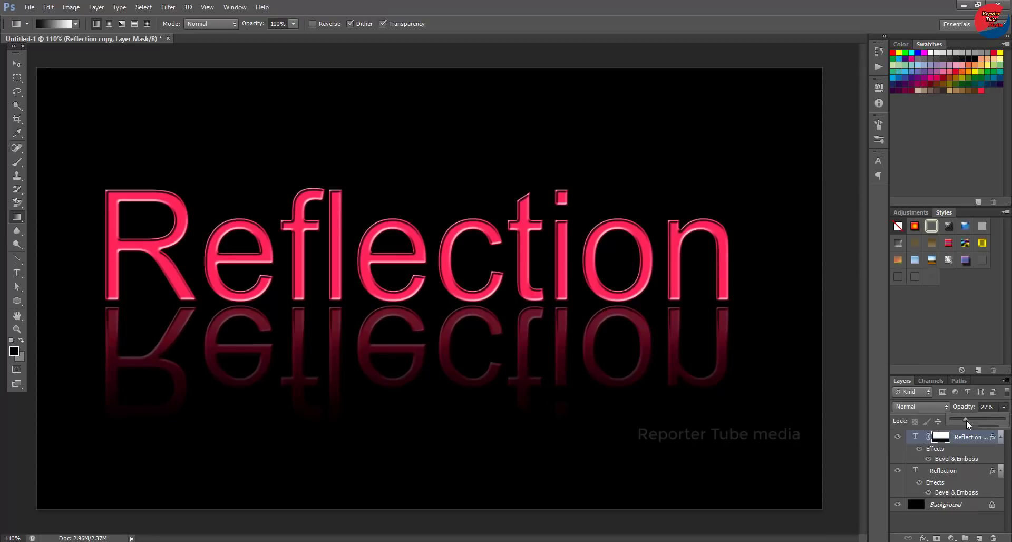
pyautogui.moveTo(966, 420); pyautogui.dragTo(975, 420)
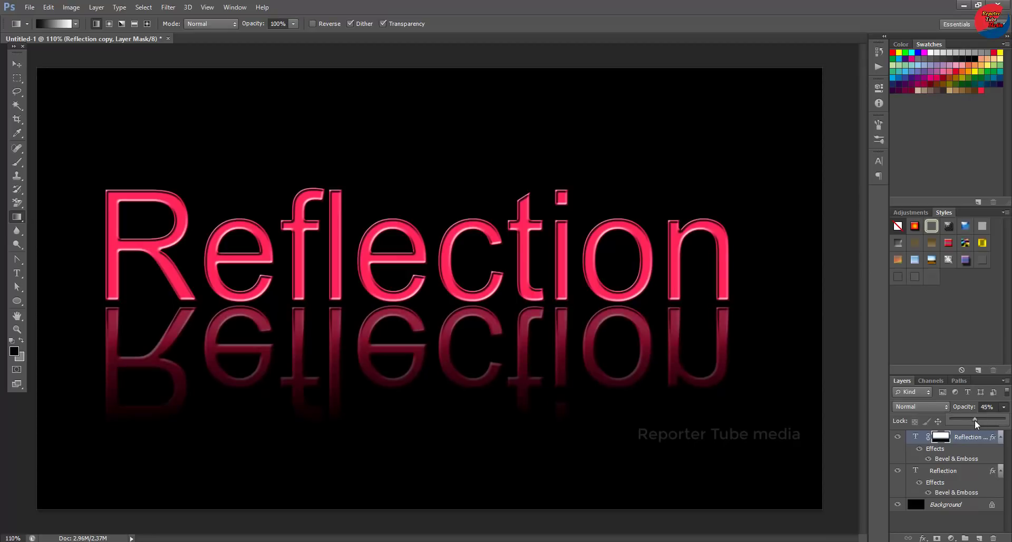
pyautogui.click(751, 369)
# - Rasterize the mirrored Reflection copy type layer into pixels, keeping its mask and 45% opacity
pyautogui.click(917, 438)
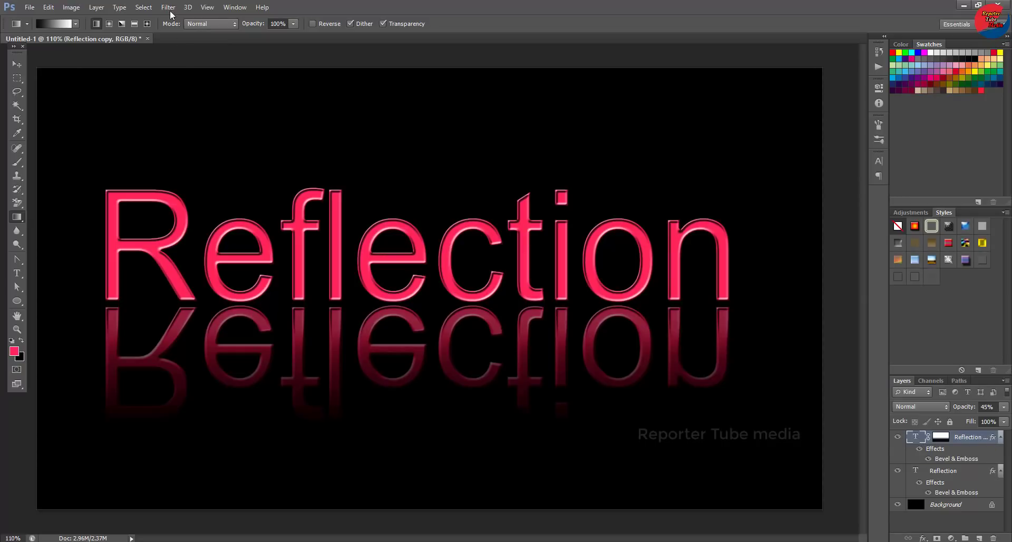
pyautogui.click(96, 8)
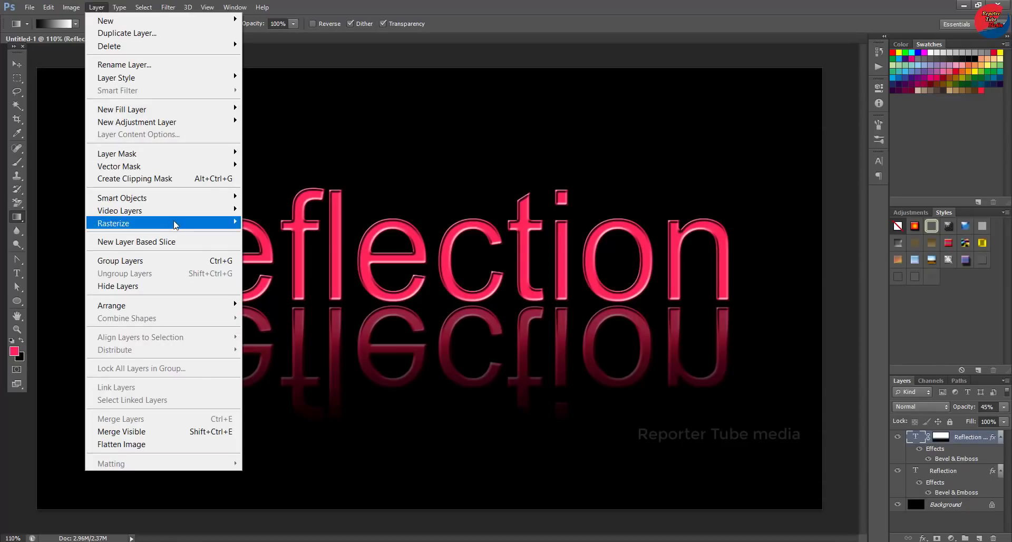
pyautogui.moveTo(162, 223)
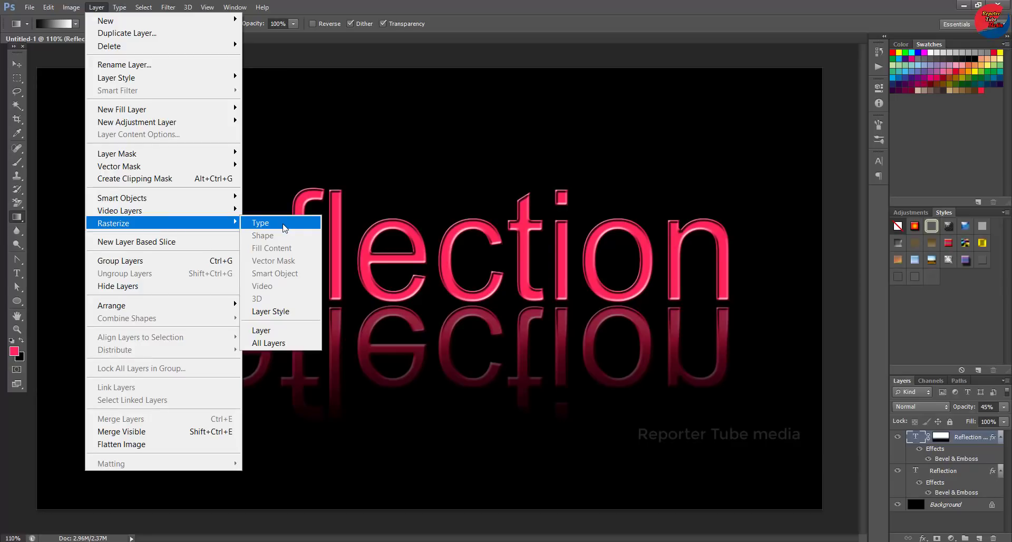
pyautogui.click(285, 227)
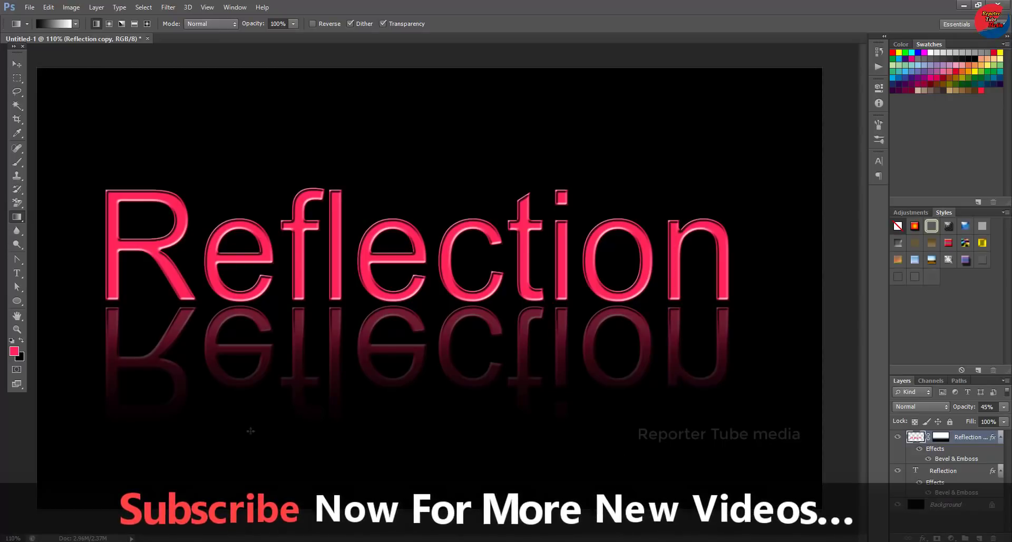
# - Blur the mirrored reflection text with a 44 px Blur tool brush at 75% strength
pyautogui.click(17, 234)
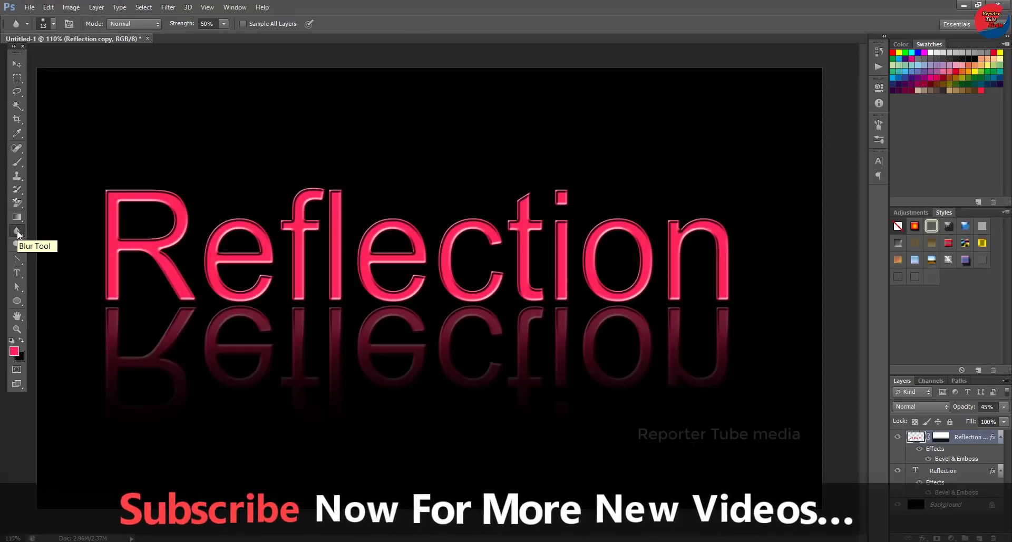
pyautogui.click(46, 25)
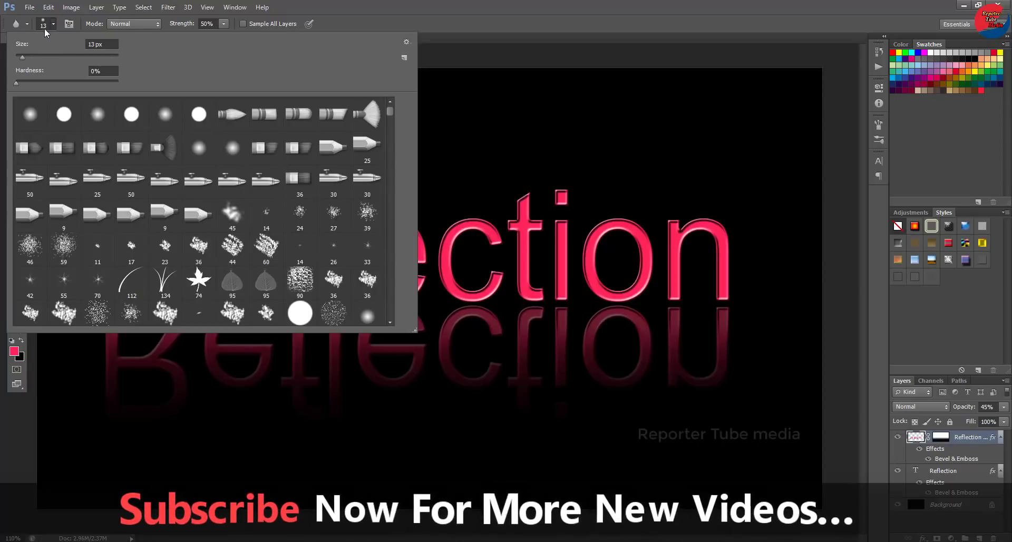
pyautogui.moveTo(23, 58); pyautogui.dragTo(33, 60)
pyautogui.click(28, 59)
pyautogui.moveTo(28, 59); pyautogui.dragTo(39, 54)
pyautogui.click(464, 2)
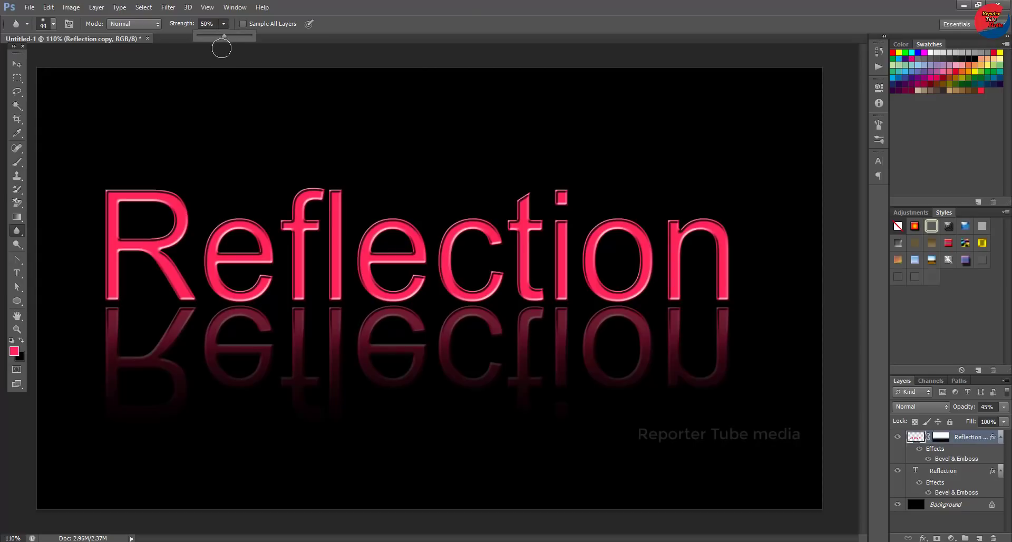
pyautogui.moveTo(235, 35); pyautogui.dragTo(237, 36)
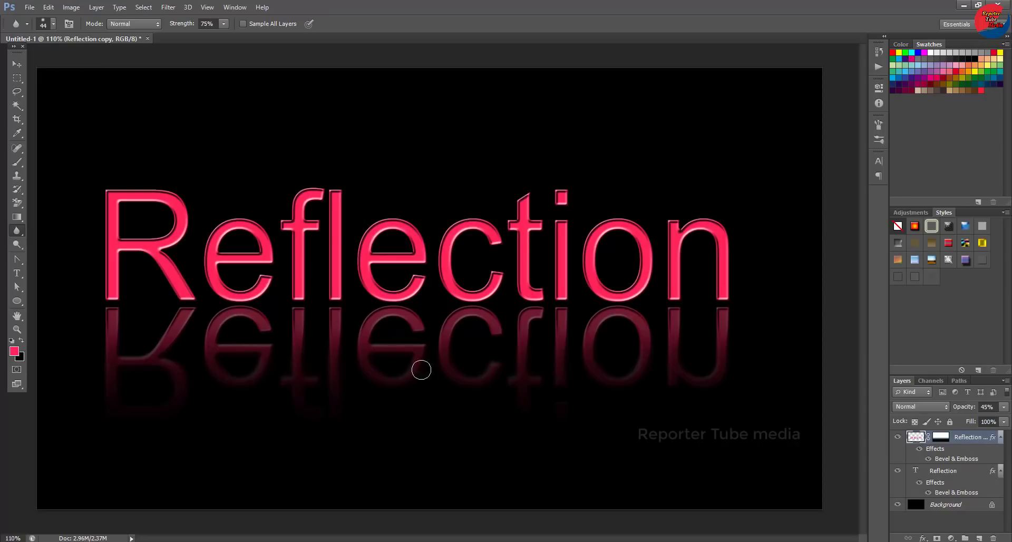
pyautogui.moveTo(759, 471); pyautogui.dragTo(752, 470)
# - Merge the original Reflection text and its mirrored copy into one Reflection copy layer
pyautogui.click(945, 471)
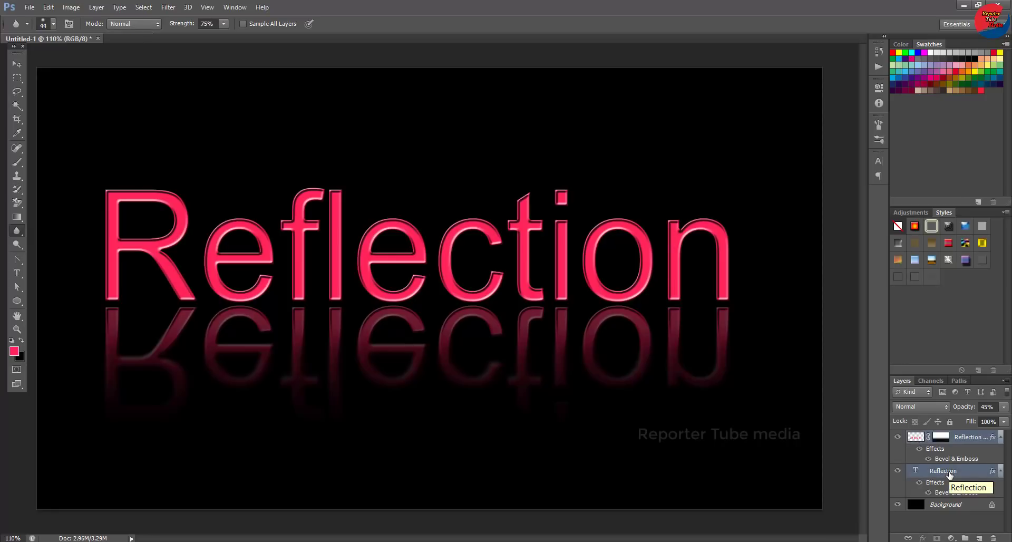
pyautogui.hotkey('ctrl', 'e')
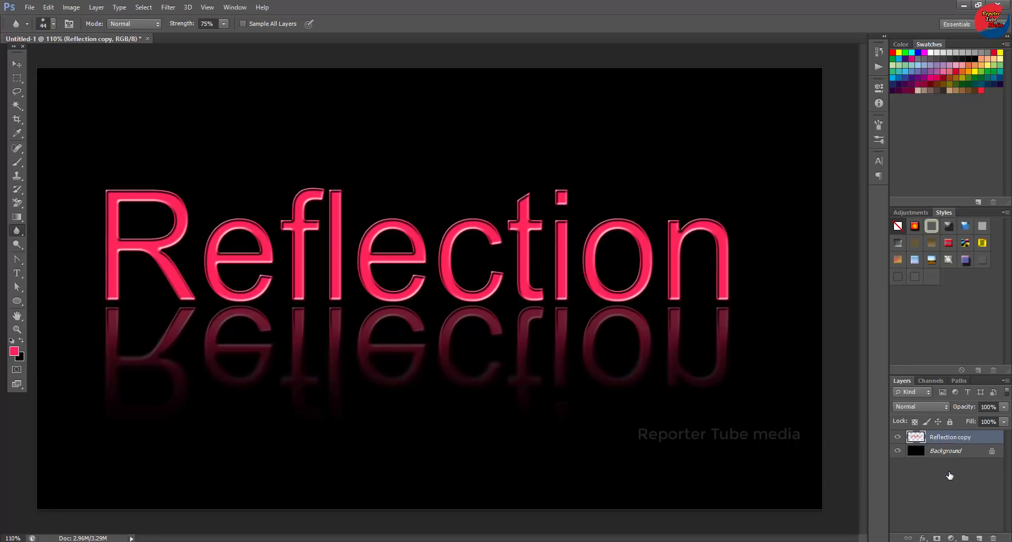
pyautogui.click(17, 63)
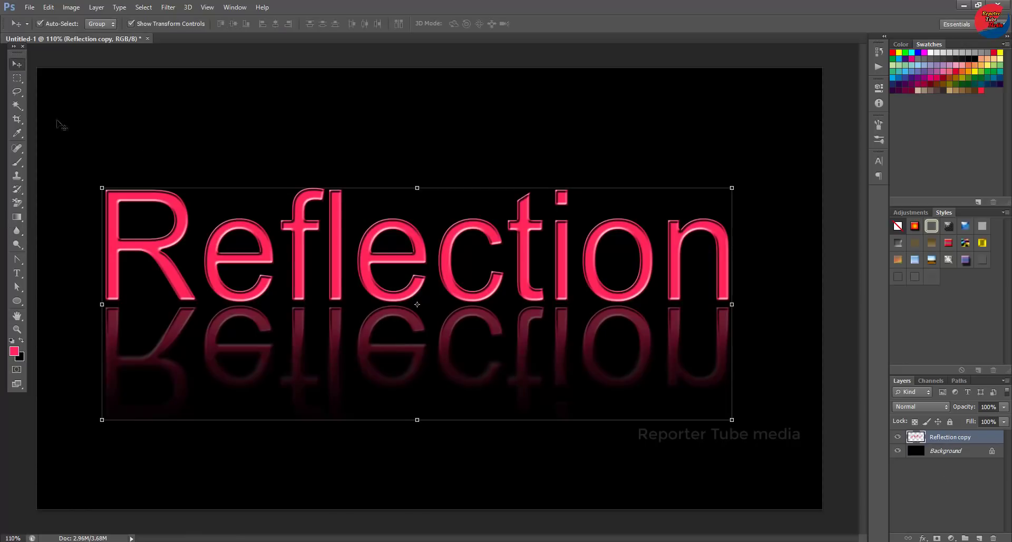
# - Show the Timeline panel floating over the canvas with its video timeline option
pyautogui.click(232, 7)
pyautogui.click(255, 376)
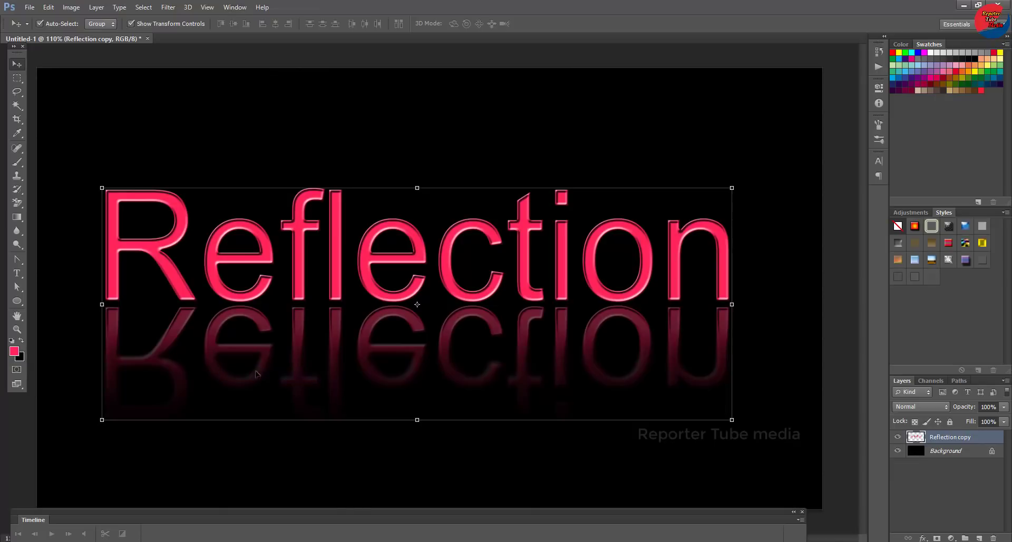
pyautogui.moveTo(351, 514)
pyautogui.mouseDown()
pyautogui.moveTo(418, 344)
pyautogui.moveTo(453, 383)
pyautogui.mouseUp()
pyautogui.click(515, 434)
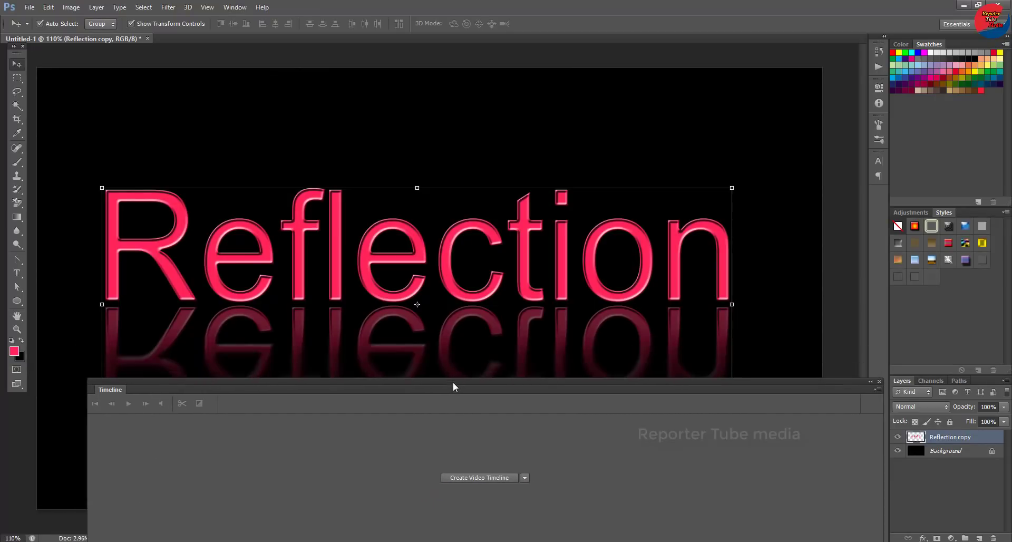
# - Create a video timeline and keyframe Reflection copy's opacity from 0% to 100% at one second
pyautogui.click(469, 477)
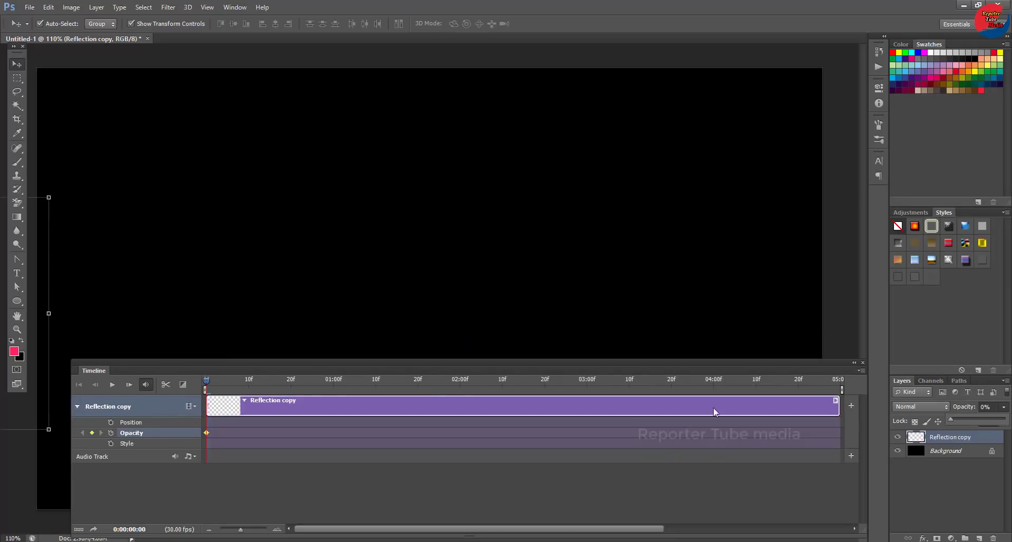
pyautogui.moveTo(51, 255); pyautogui.dragTo(712, 243)
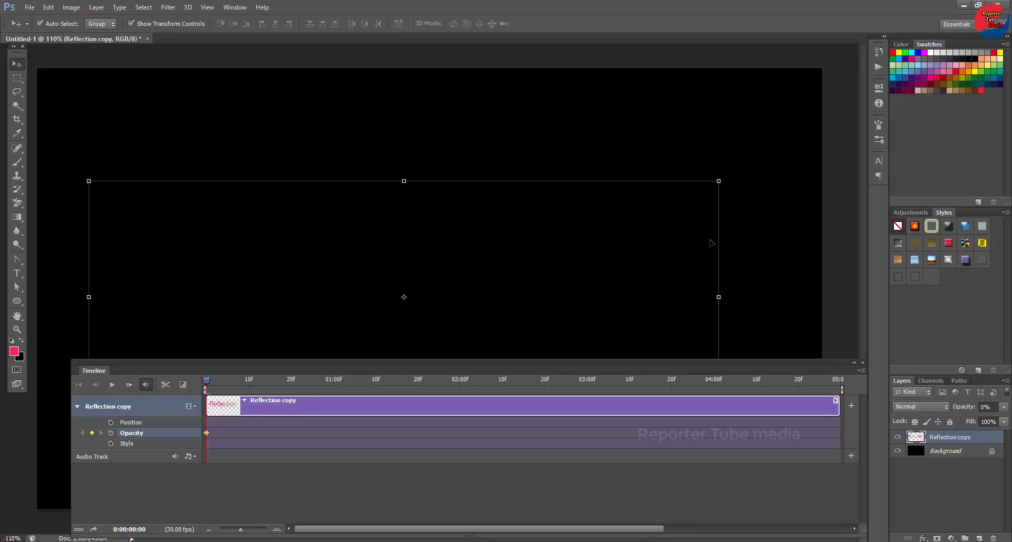
pyautogui.click(1004, 406)
pyautogui.moveTo(958, 422); pyautogui.dragTo(1006, 418)
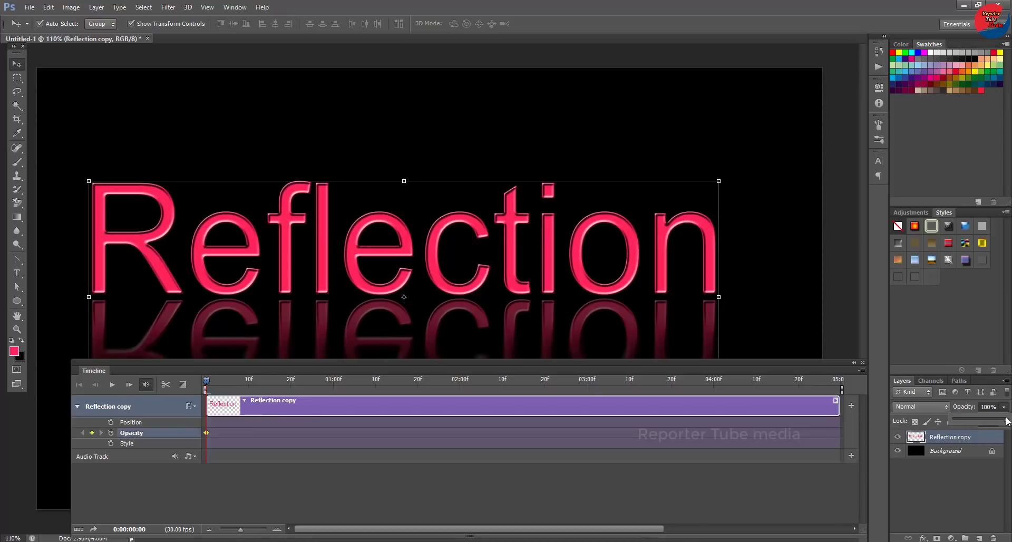
pyautogui.press('Escape')
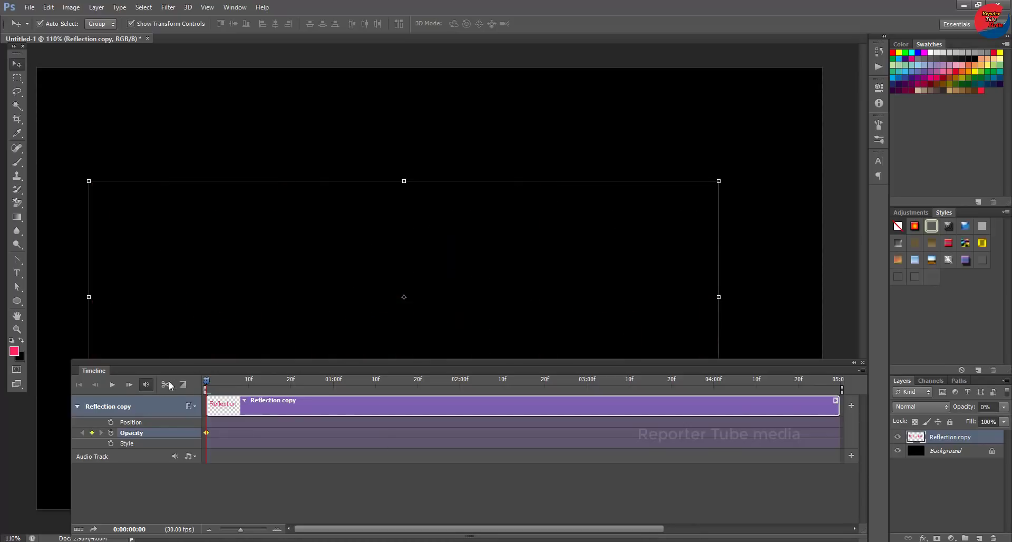
pyautogui.press('space')
pyautogui.click(1005, 406)
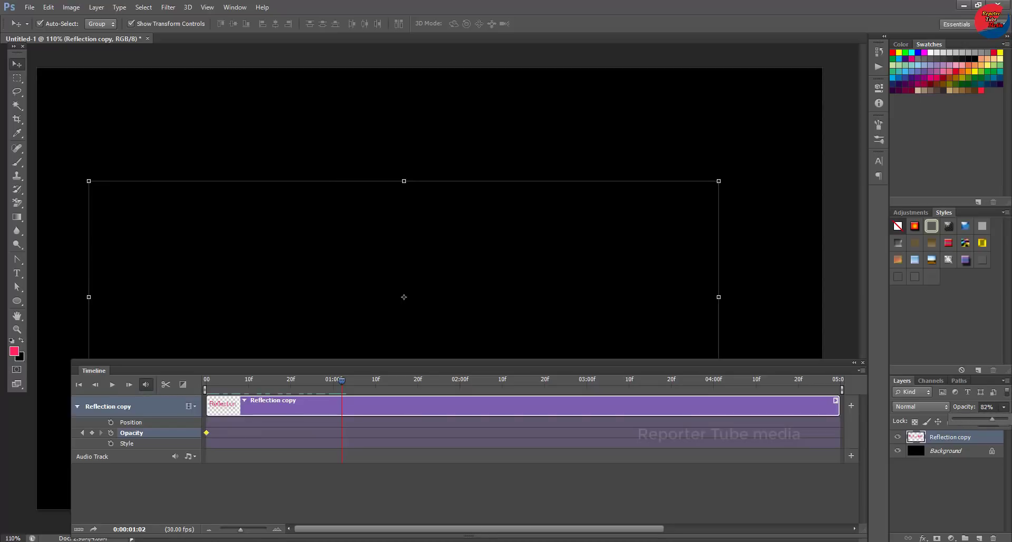
pyautogui.moveTo(991, 419); pyautogui.dragTo(1006, 418)
# - Preview the fade-in and trim the work area and clip to about one second
pyautogui.moveTo(340, 384); pyautogui.dragTo(206, 380)
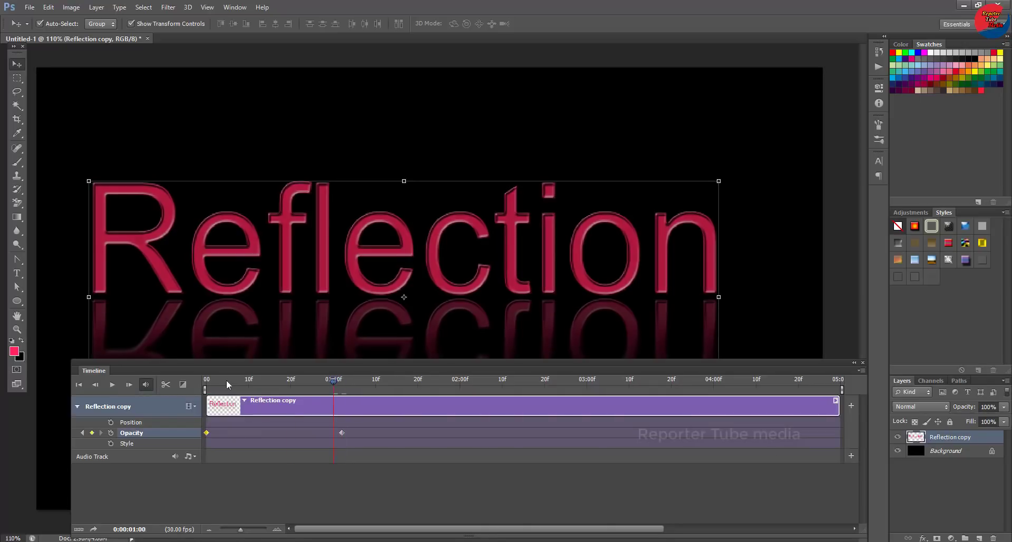
pyautogui.click(110, 384)
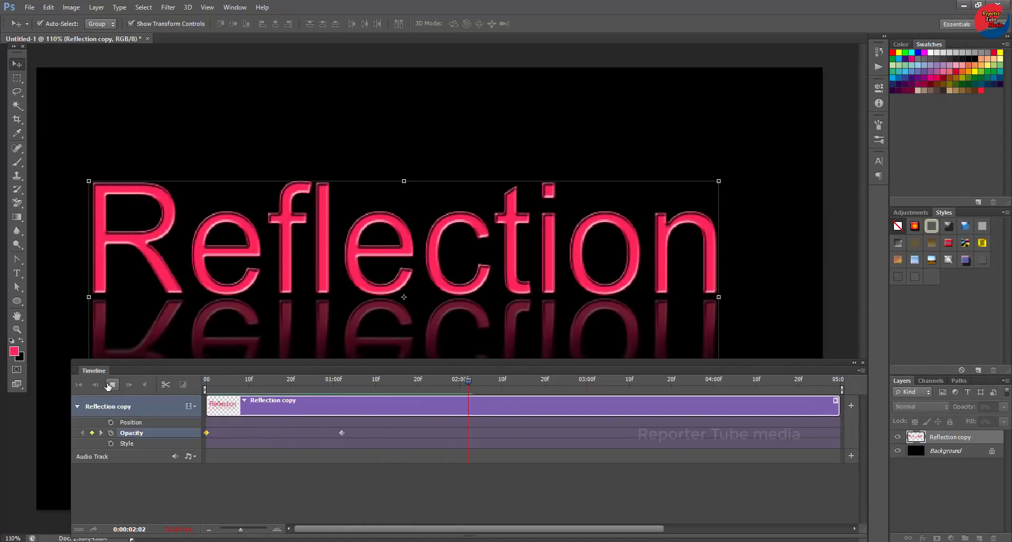
pyautogui.click(111, 387)
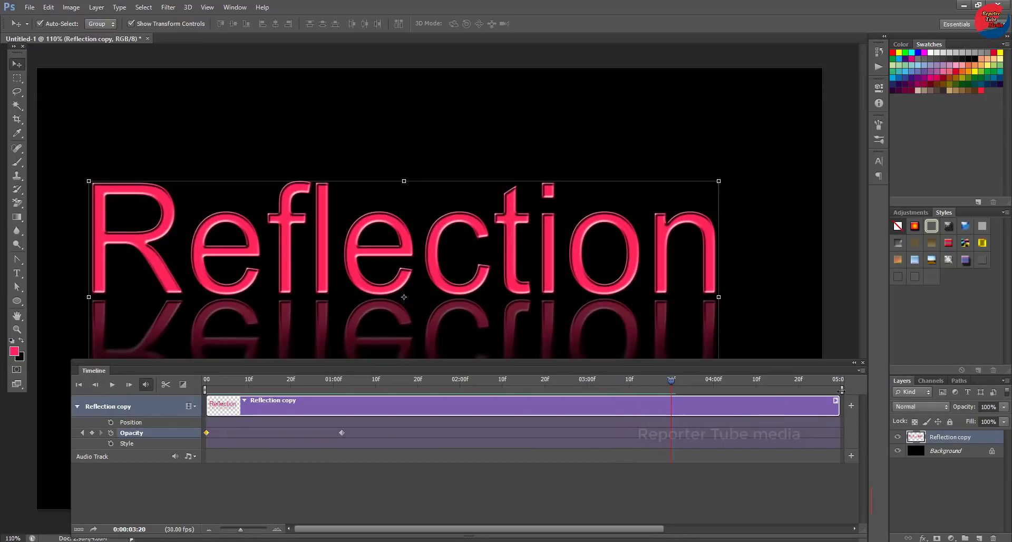
pyautogui.moveTo(842, 390)
pyautogui.mouseDown()
pyautogui.moveTo(501, 400)
pyautogui.moveTo(350, 419)
pyautogui.mouseUp()
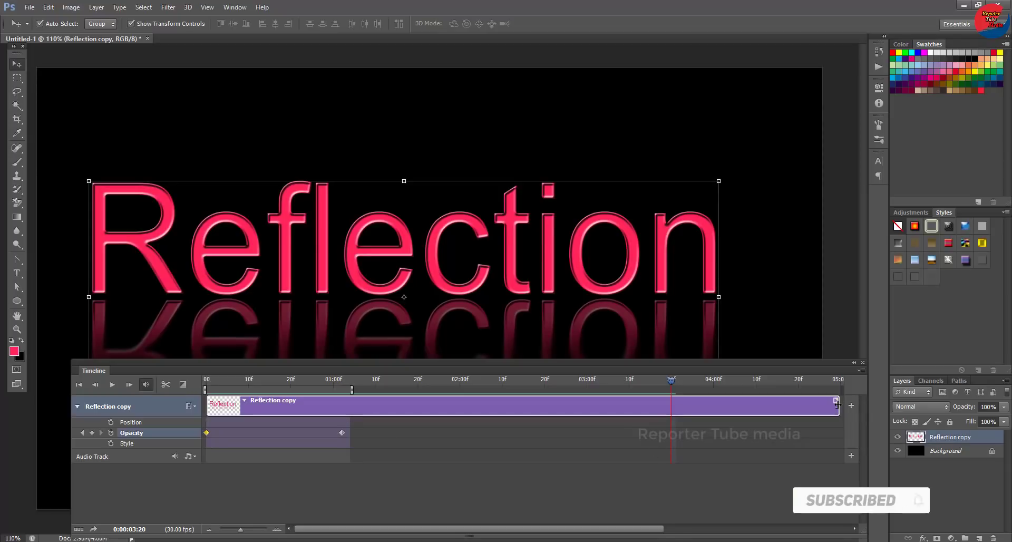
pyautogui.moveTo(838, 406)
pyautogui.mouseDown()
pyautogui.moveTo(348, 411)
pyautogui.moveTo(194, 379)
pyautogui.mouseUp()
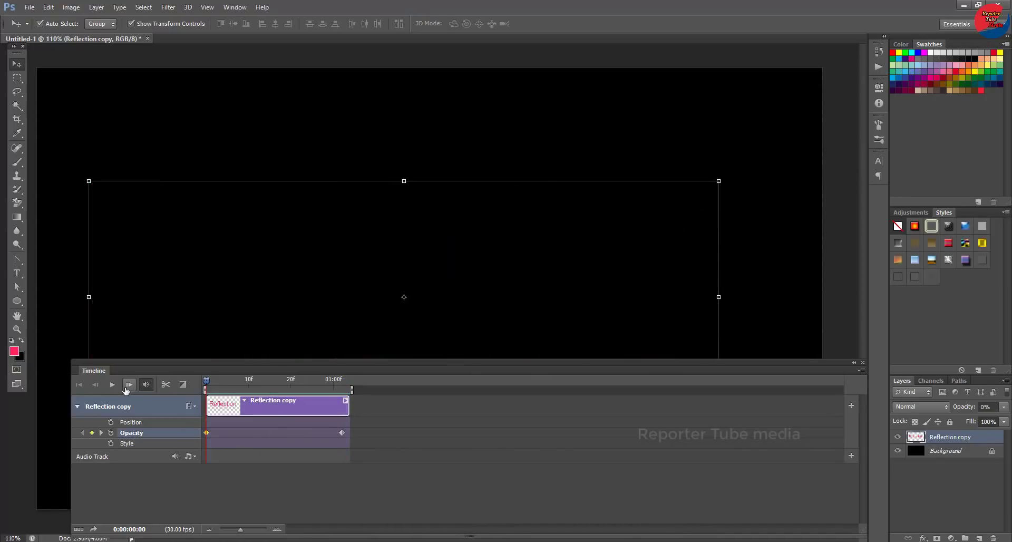
# - Lower the Timeline panel and preview the converted 33-frame fade-in animation
pyautogui.moveTo(360, 362); pyautogui.dragTo(348, 480)
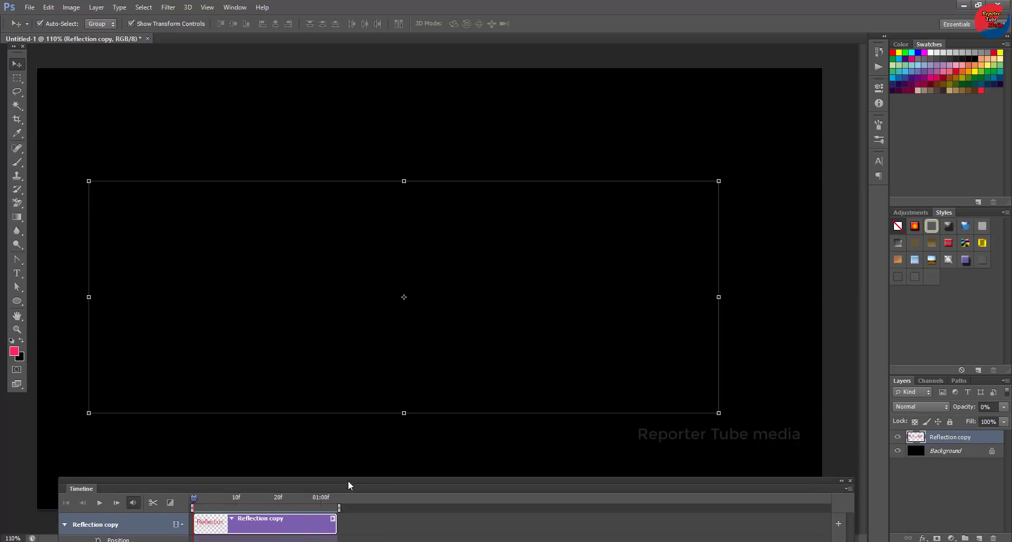
pyautogui.click(99, 503)
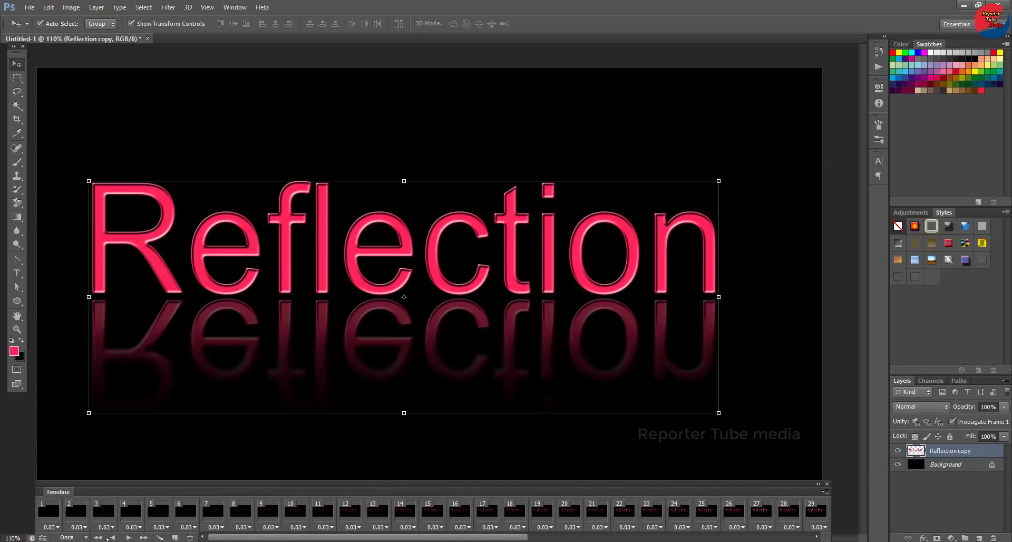
pyautogui.click(129, 538)
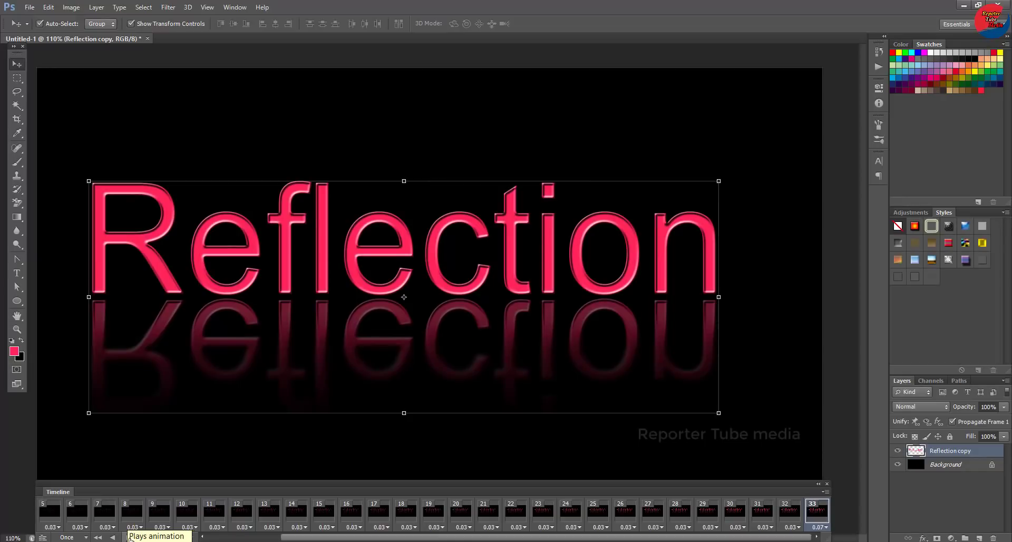
pyautogui.click(69, 536)
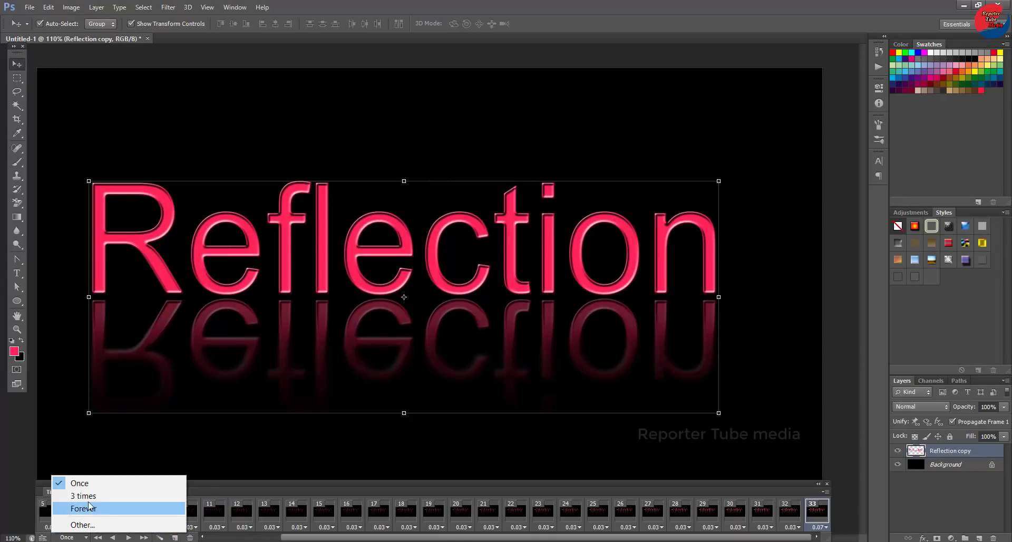
# - Change looping from Once to Forever and replay the animation
pyautogui.click(83, 508)
pyautogui.click(129, 537)
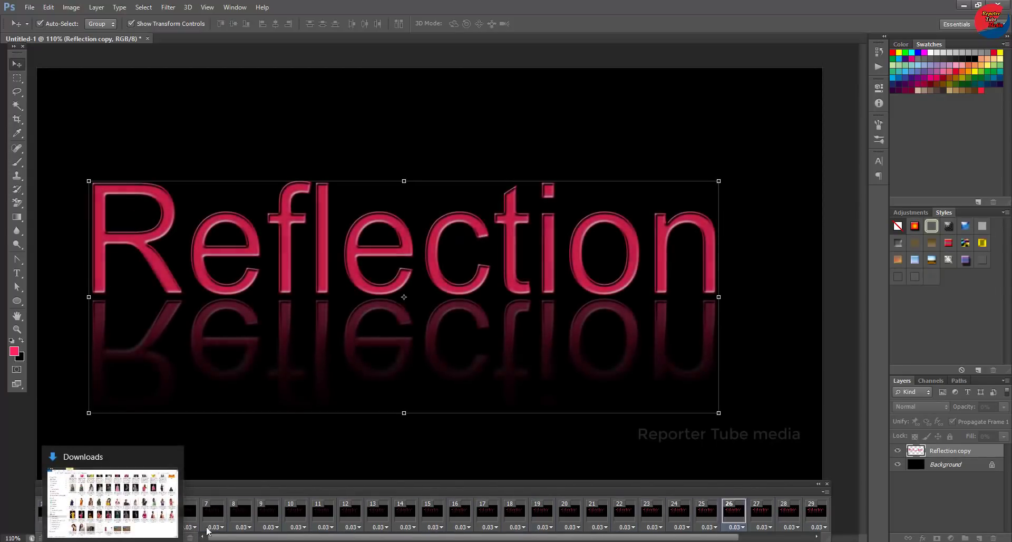
pyautogui.moveTo(320, 482)
pyautogui.mouseDown()
pyautogui.moveTo(312, 493)
pyautogui.moveTo(330, 468)
pyautogui.mouseUp()
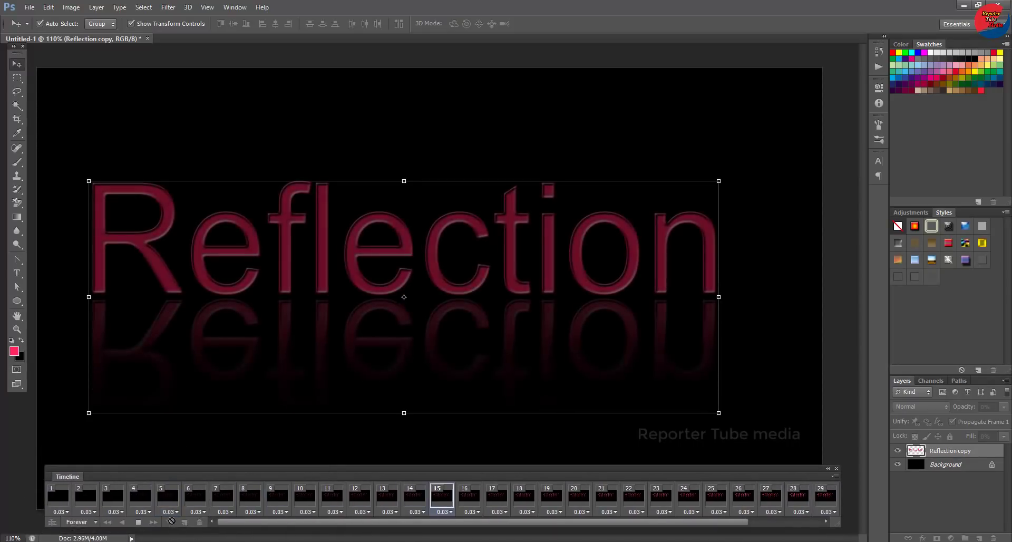
# - Set frame 5's delay to 0.1 seconds and preview the timing
pyautogui.click(177, 512)
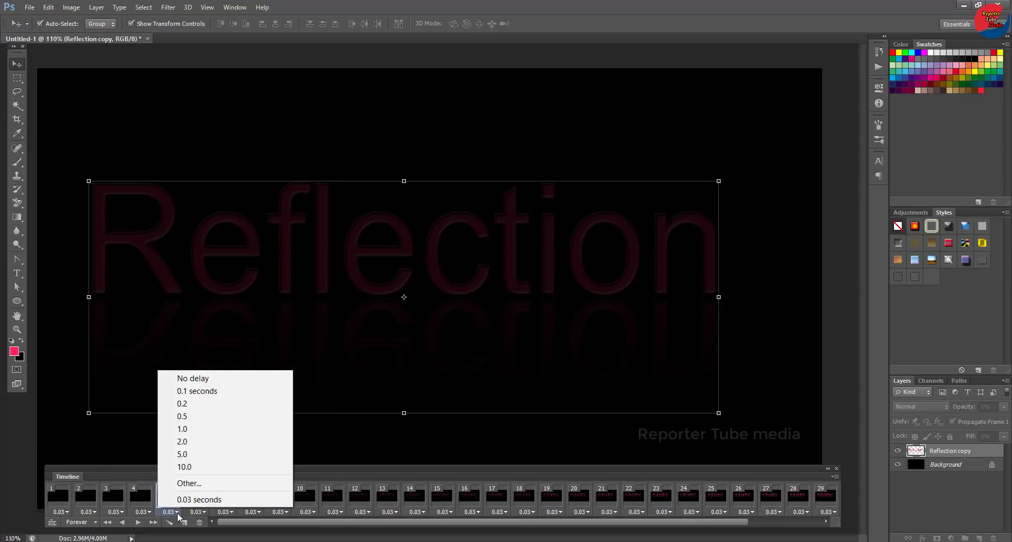
pyautogui.click(190, 391)
pyautogui.click(138, 522)
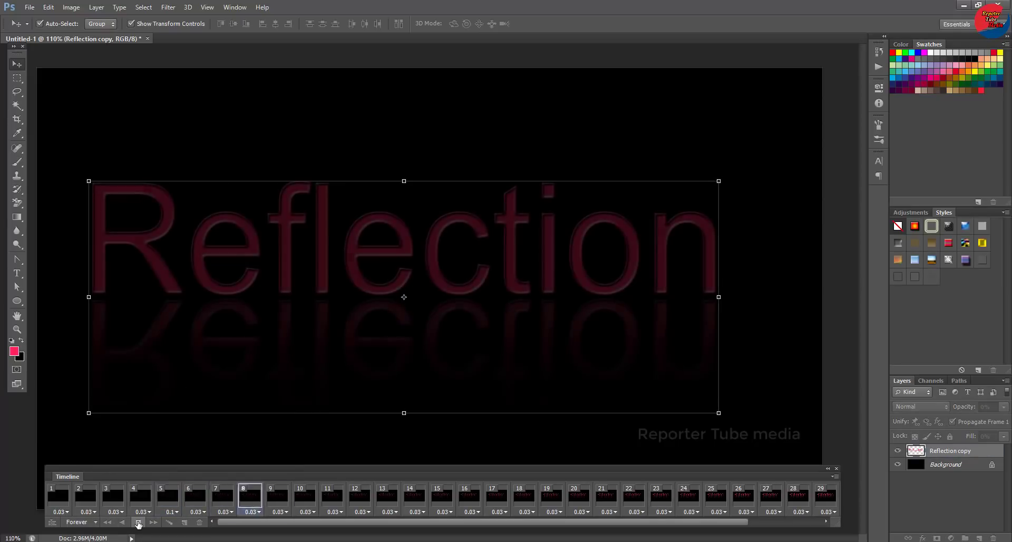
pyautogui.click(107, 521)
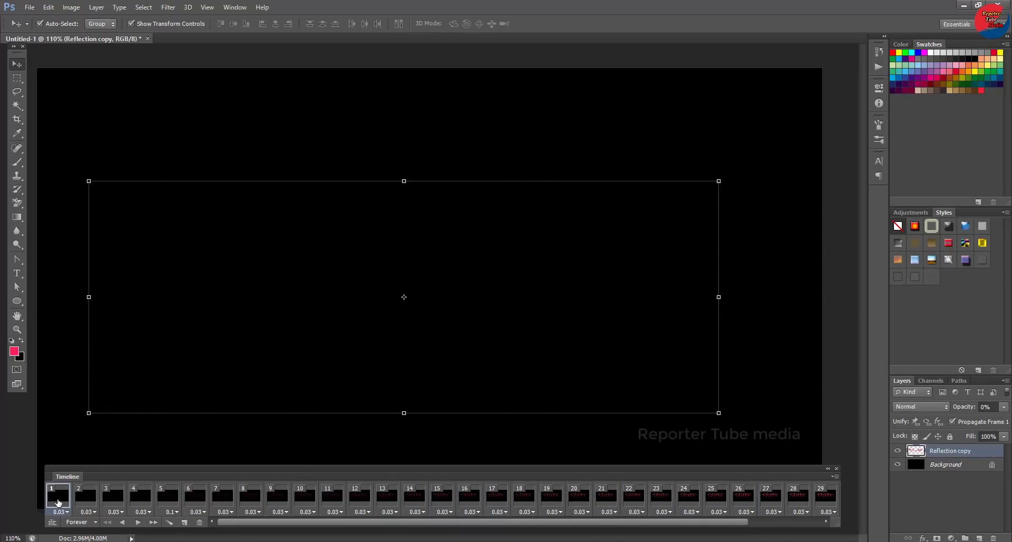
# - Apply a 0.1-second delay to all frames and play the slowed loop
pyautogui.keyDown('shift'); pyautogui.click(823, 496); pyautogui.keyUp('shift')
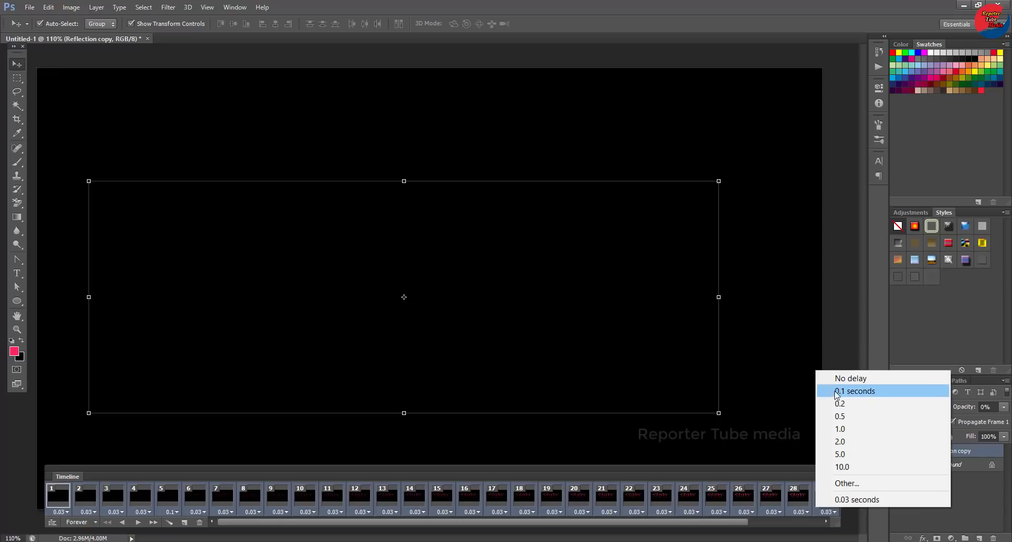
pyautogui.click(838, 391)
pyautogui.click(139, 522)
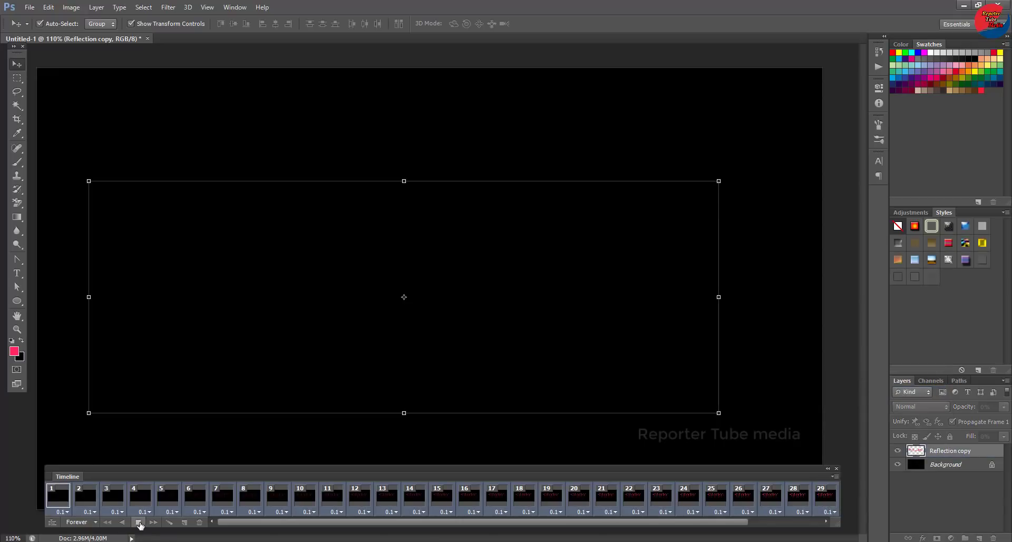